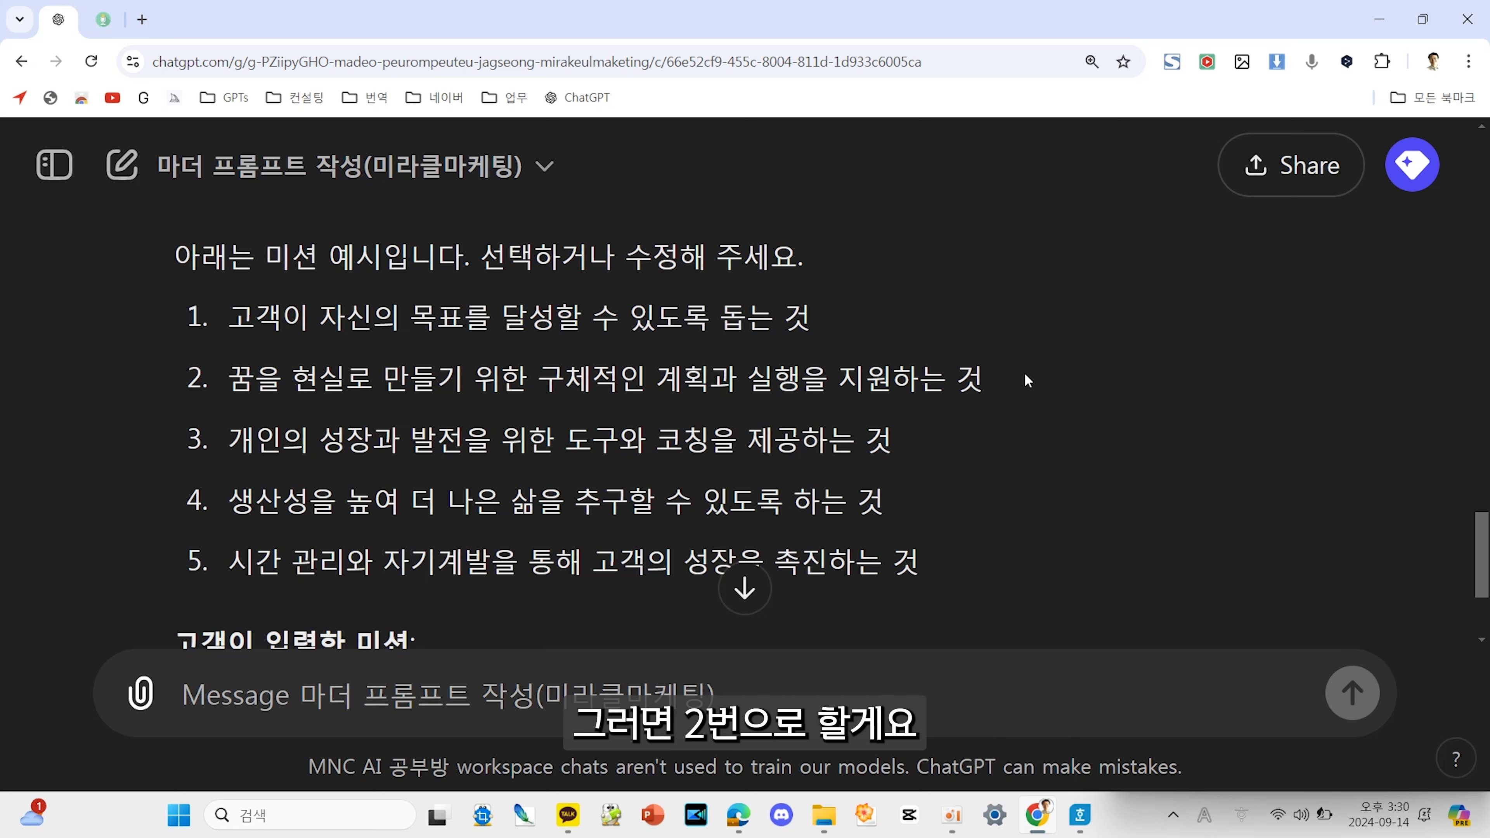
- Answer the mission question by copying and sending option 2, "꿈을 현실로 만들기 위한 구체적인 계획과 실행을 지원하는 것"
drag(230, 389, 1052, 394)
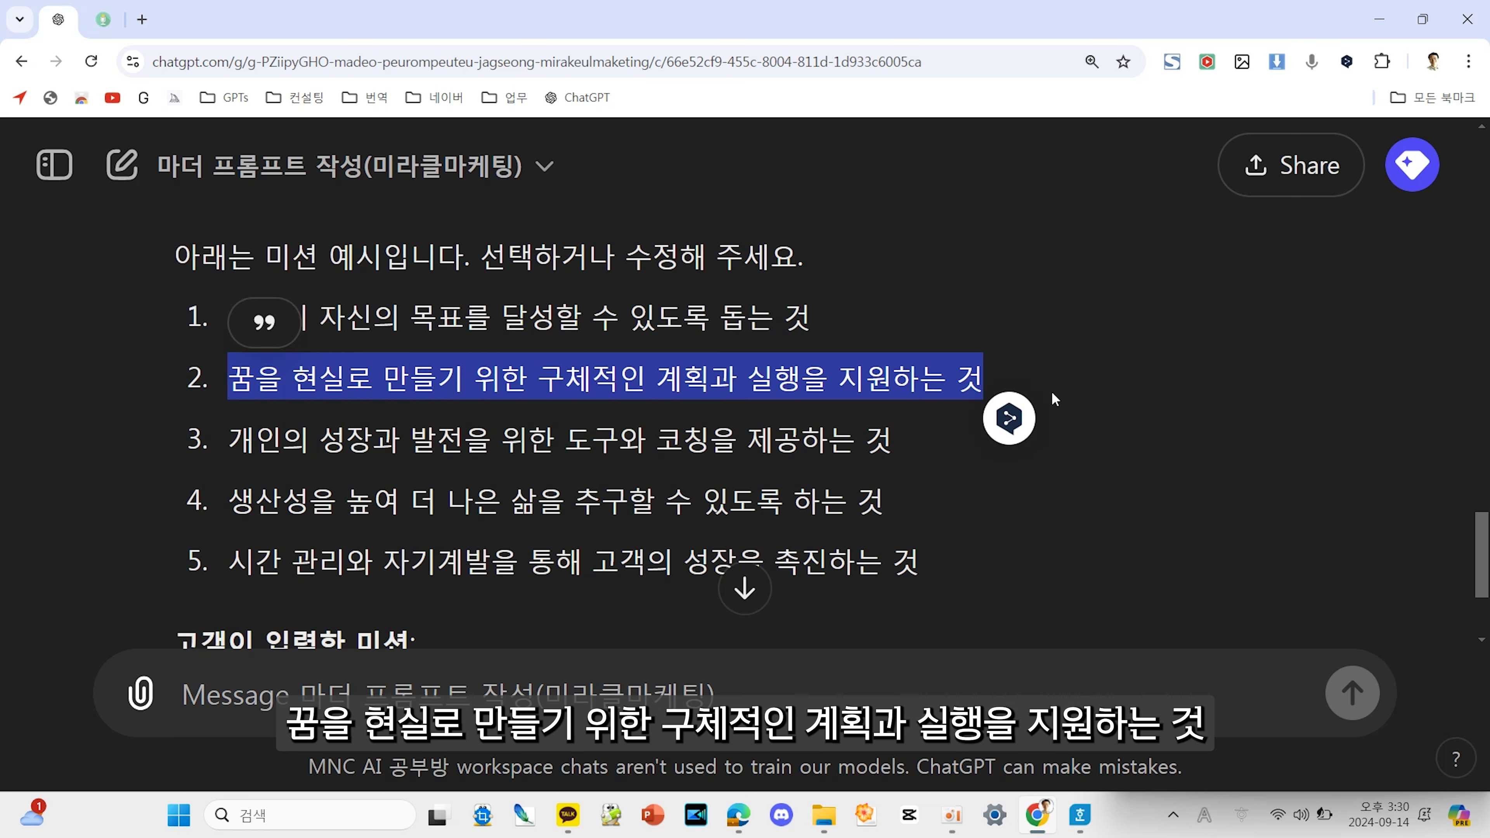
key(ctrl+c)
key(ctrl+v)
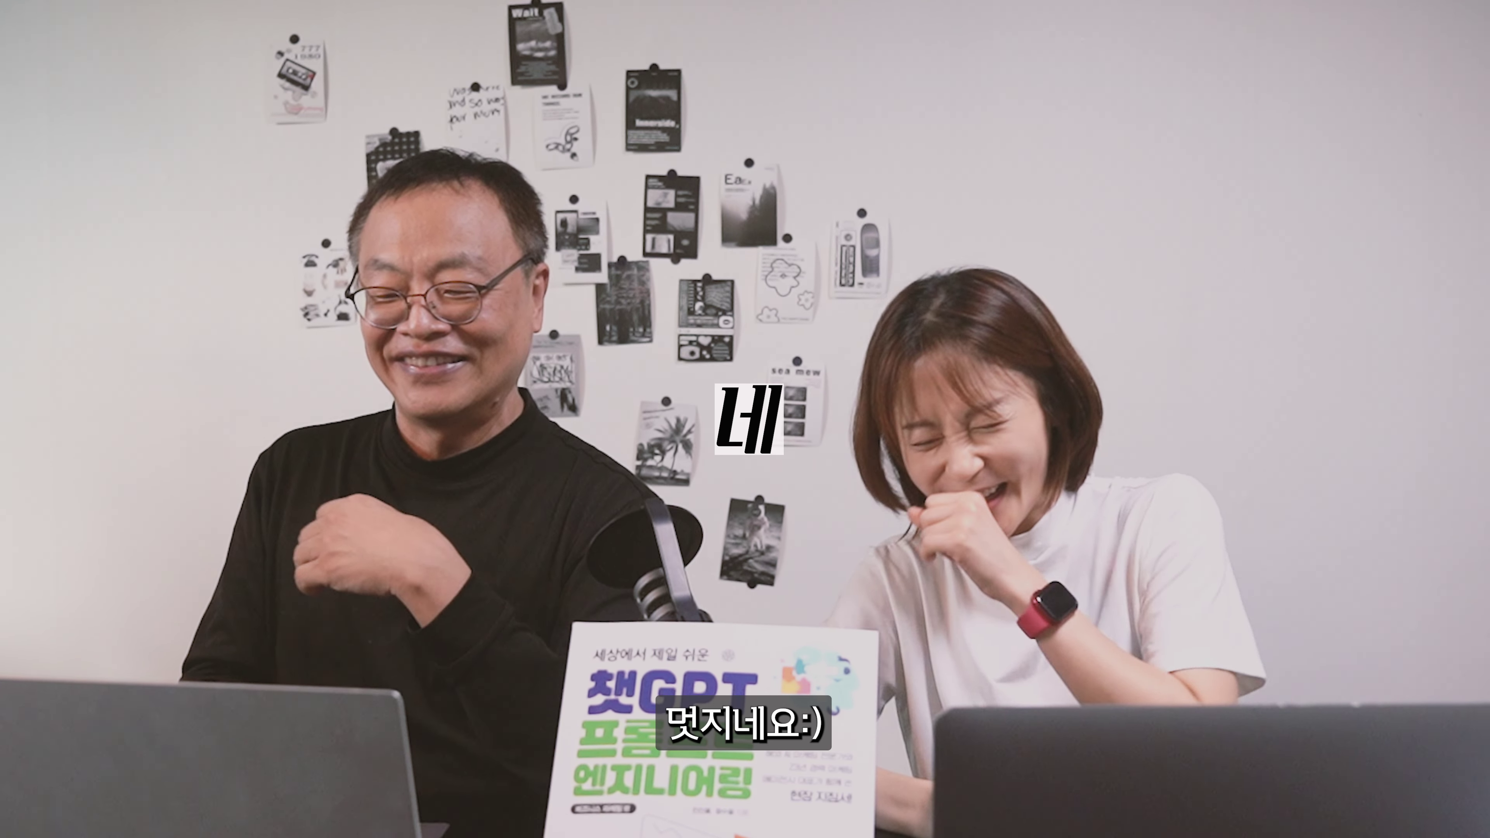
click(1366, 704)
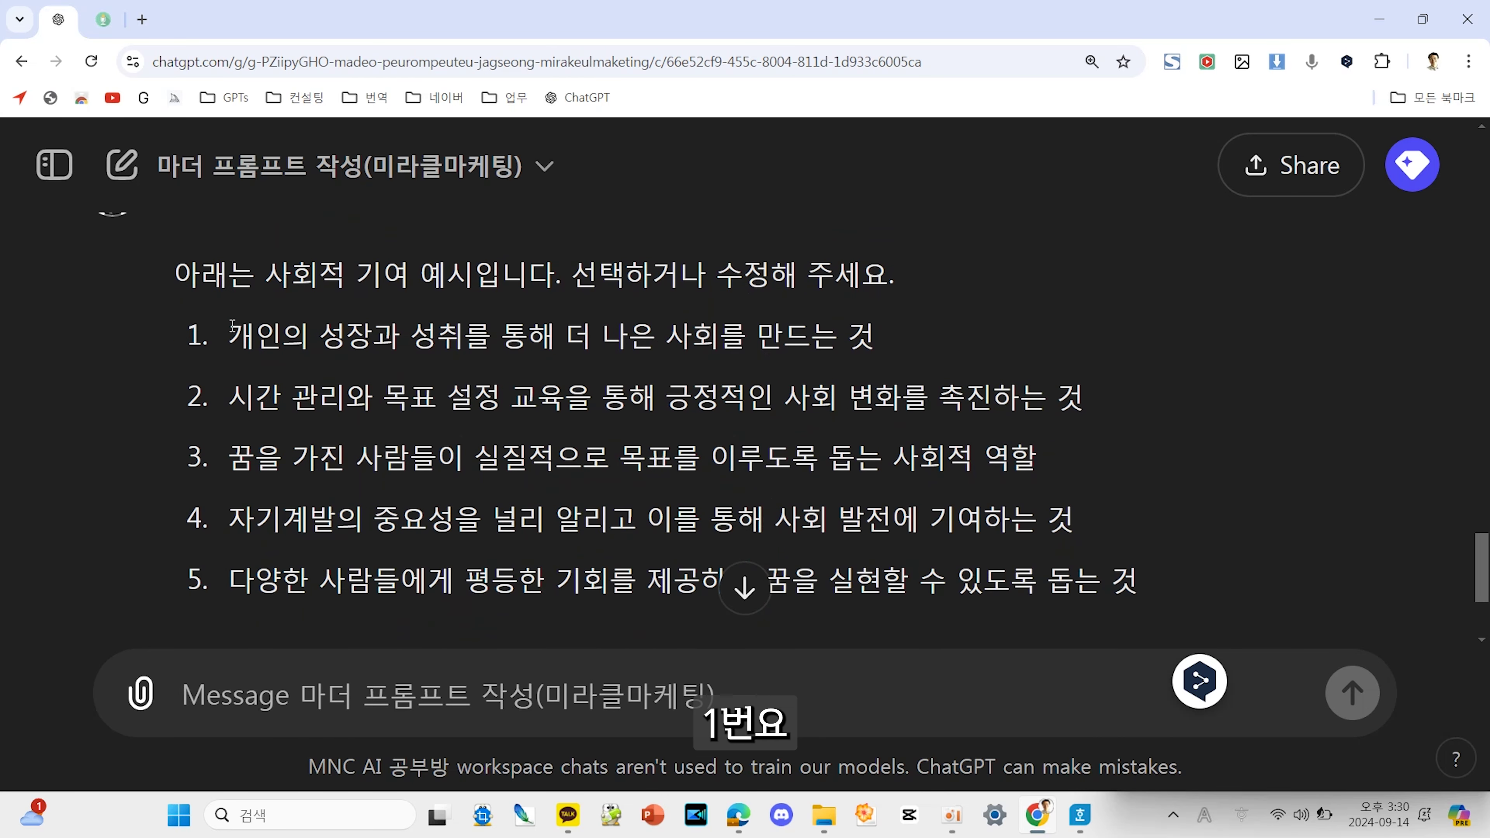
- Answer the social contribution question by copying and sending option 1, "개인의 성장과 성취를 통해 더 나은 사회를 만드는 것"
drag(227, 339, 970, 345)
key(ctrl+c)
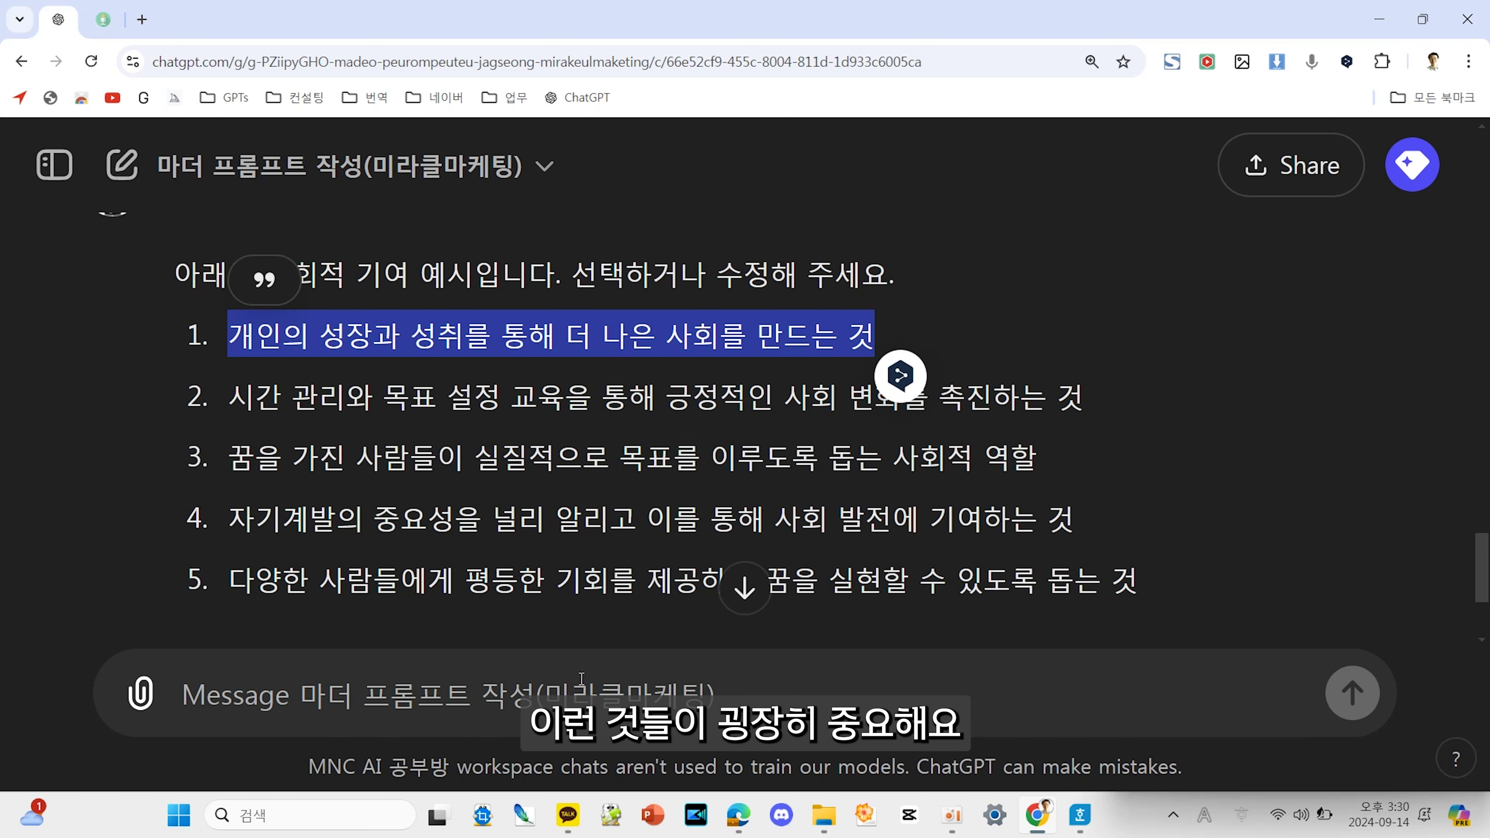
click(1313, 704)
key(ctrl+v)
click(1352, 694)
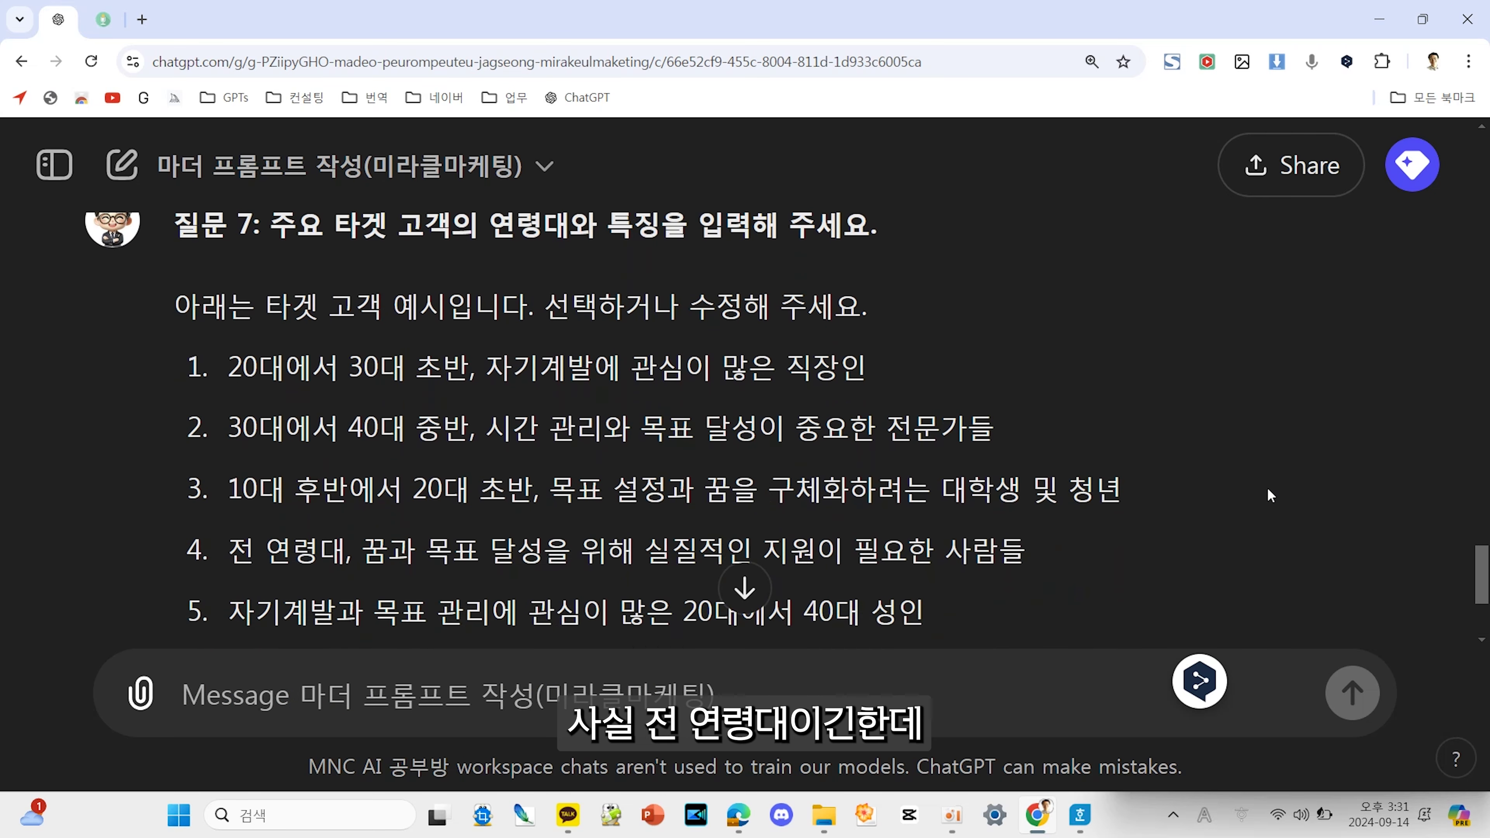
- Answer the target customer question with option 2 reworded as "30대에서 40대 중반, 시간 관리와 목표 달성이 중요한 직장인들" and send it
scroll(1266, 487, down, 1)
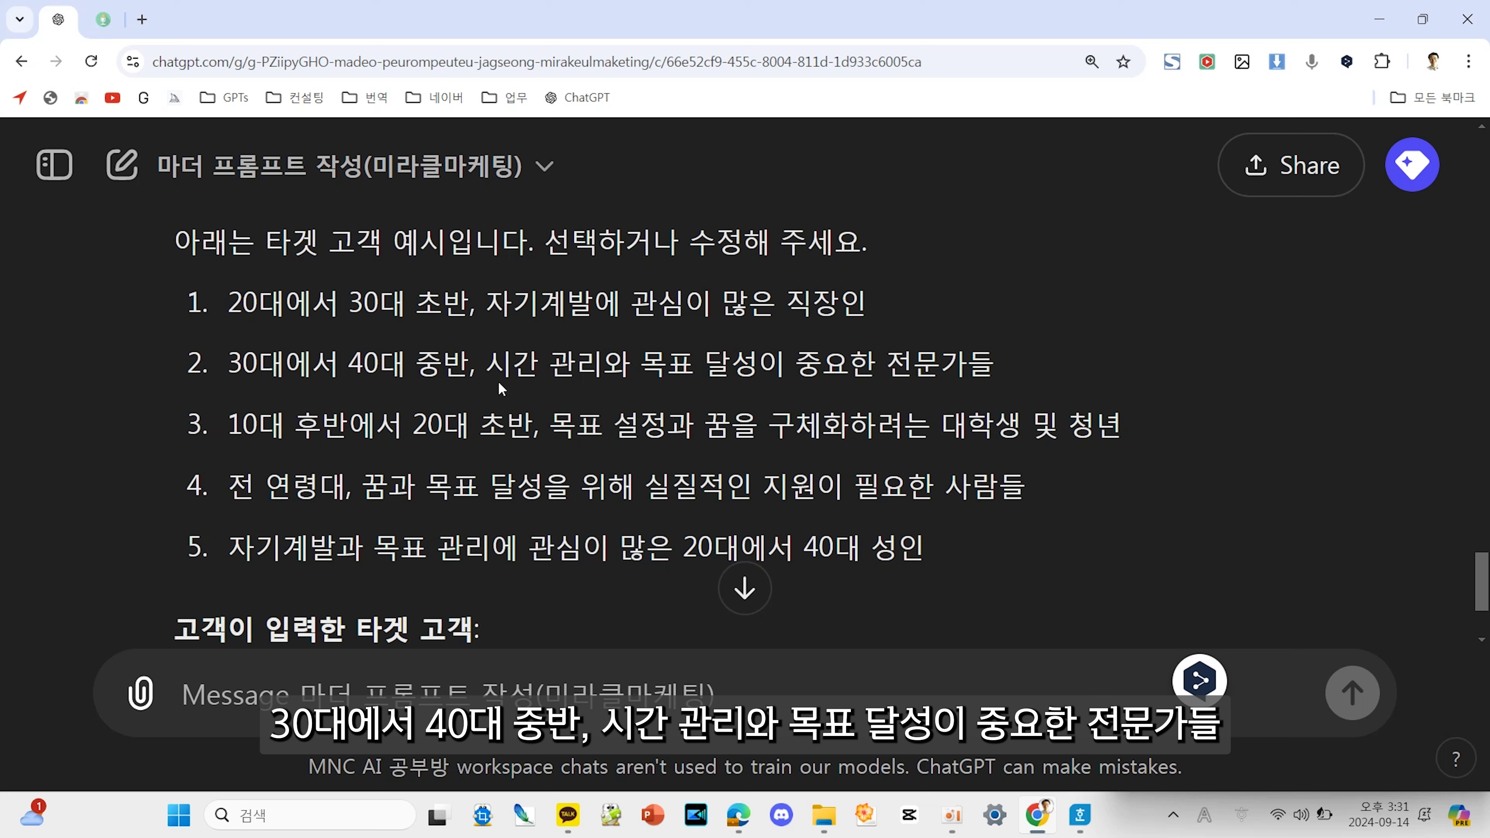
drag(229, 364, 996, 380)
key(ctrl+c)
click(411, 694)
key(ctrl+v)
drag(839, 694, 971, 697)
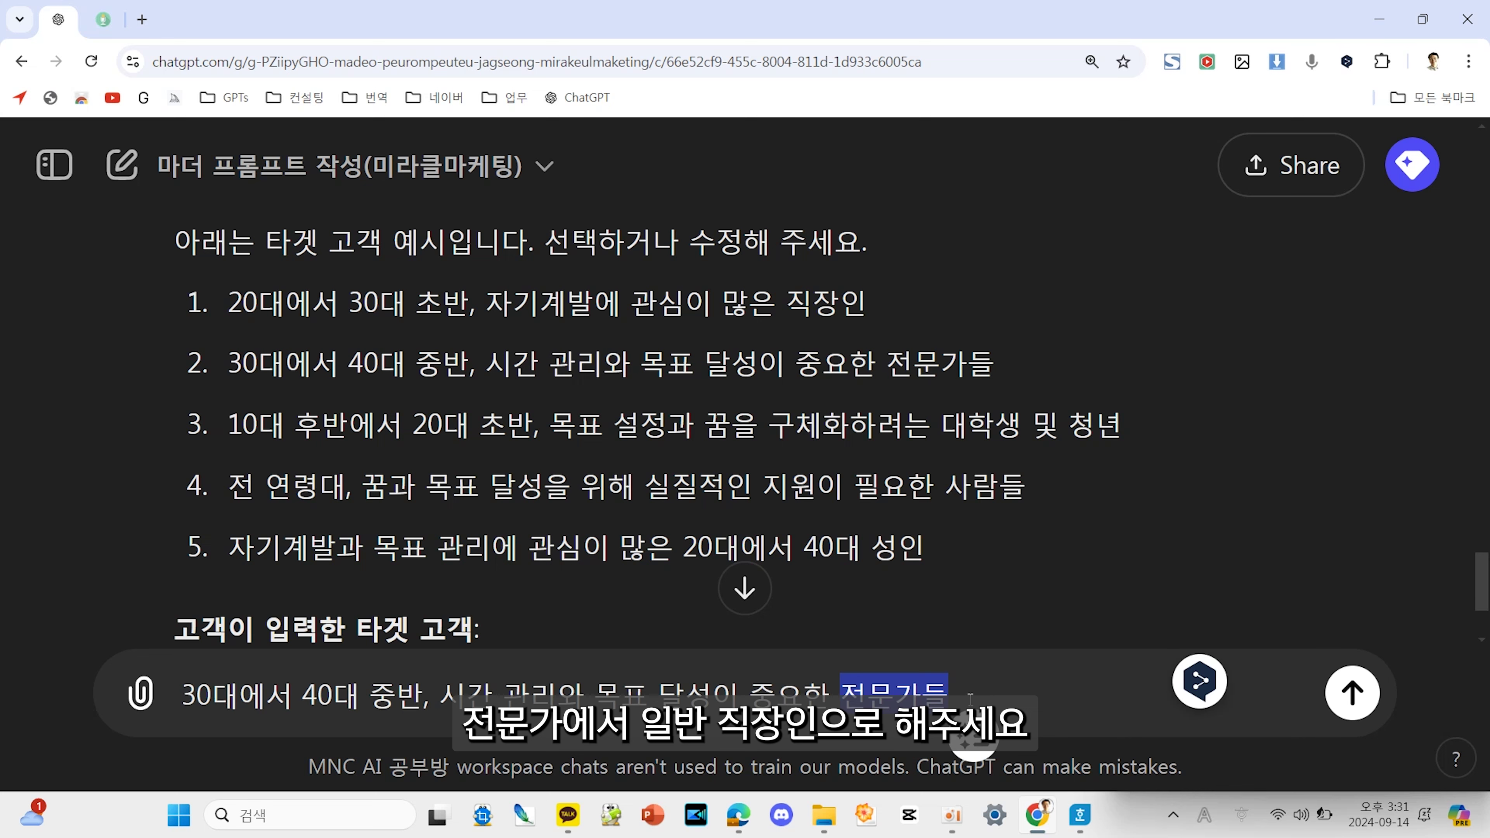
text(직장인들)
click(1338, 703)
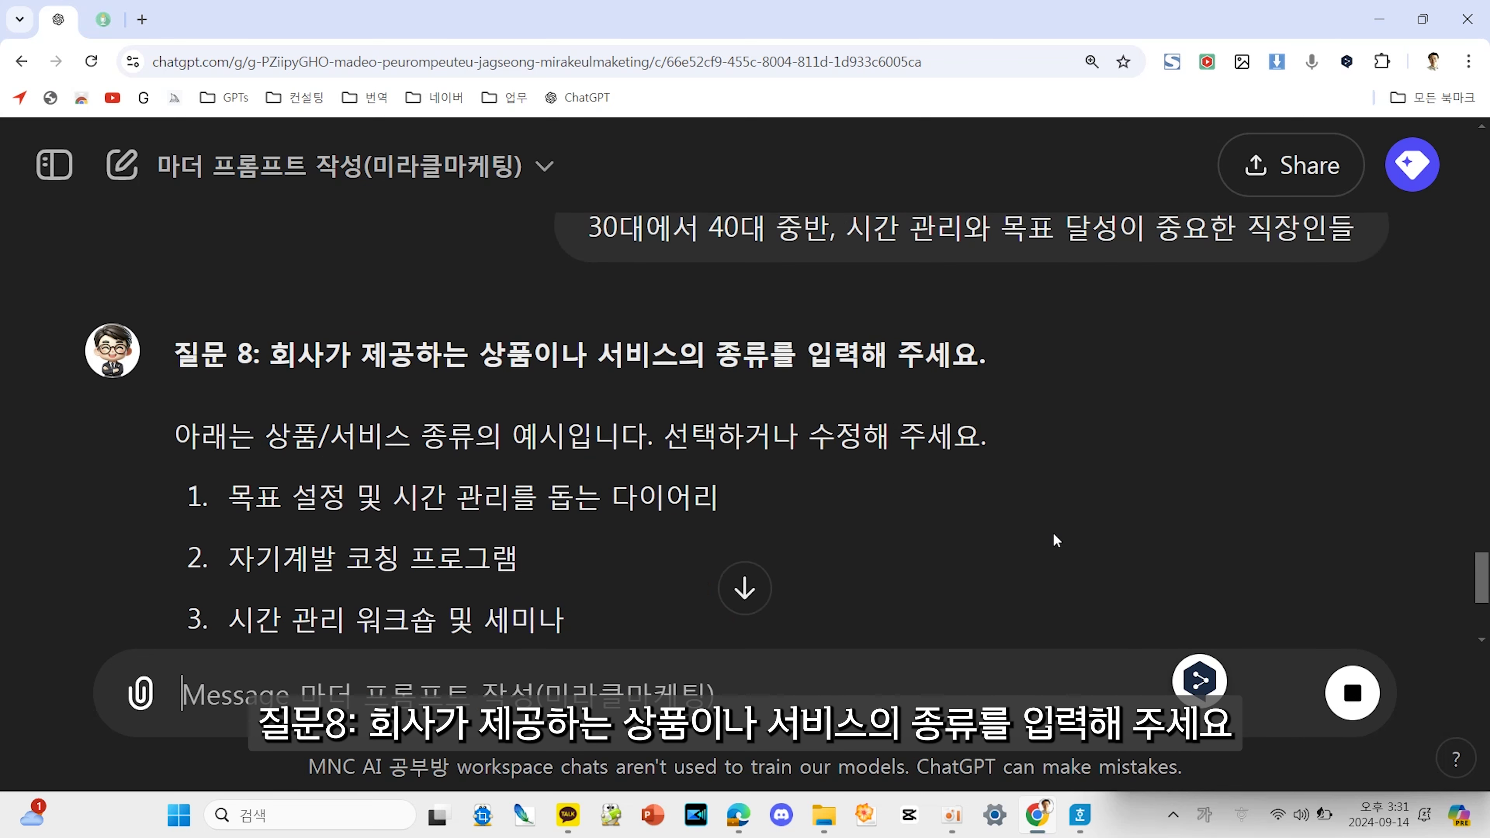
- Answer question 8 on products and services with "목표 설정 및 시간 관리를 돕는 다이어리" plus "맞춤형 자기계발 컨설팅" and send it
drag(561, 353, 963, 364)
scroll(723, 393, down, 3)
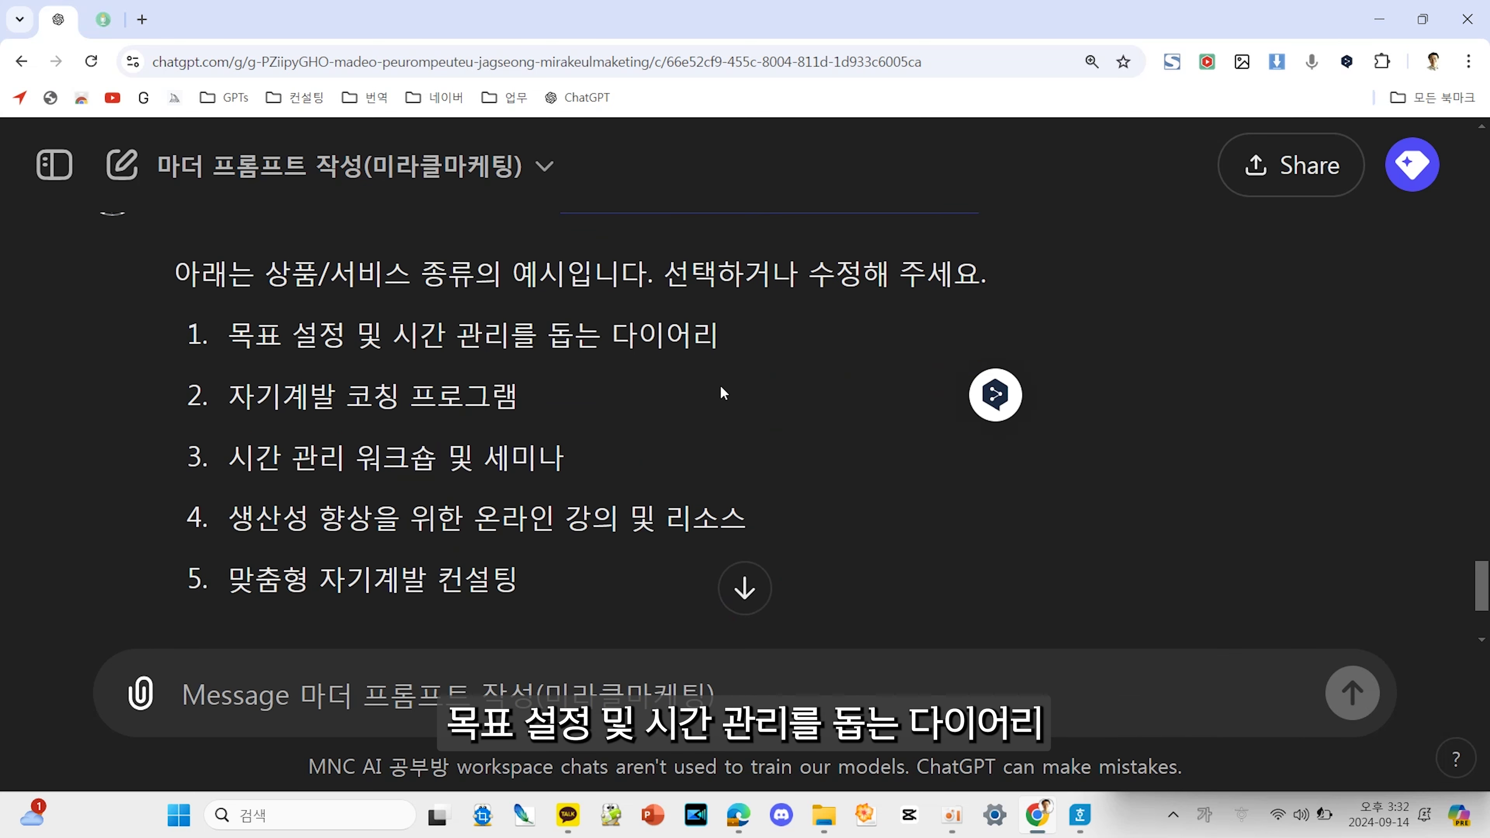
scroll(723, 393, down, 1)
triple_click(728, 299)
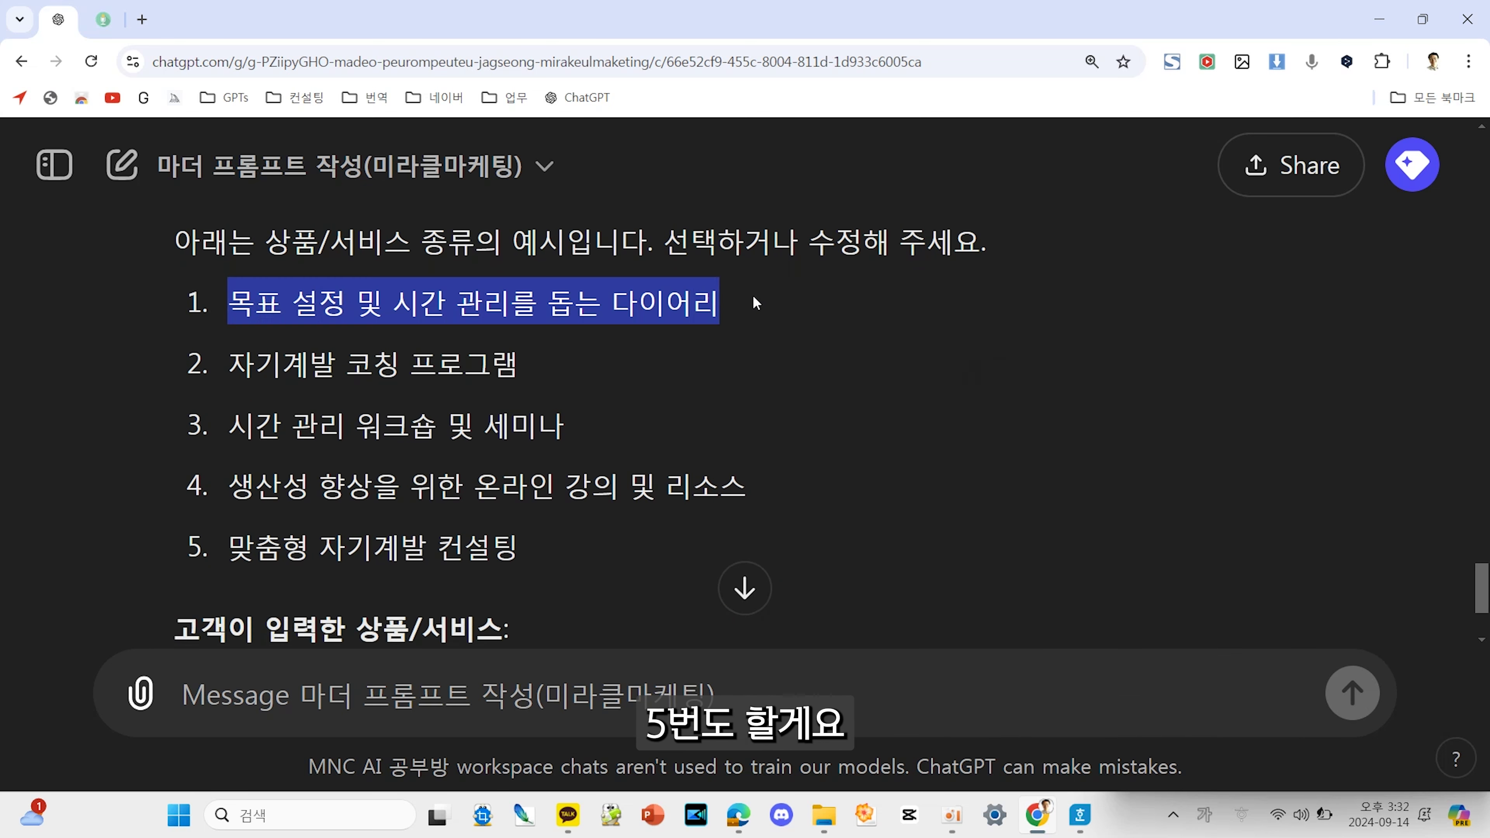
click(461, 692)
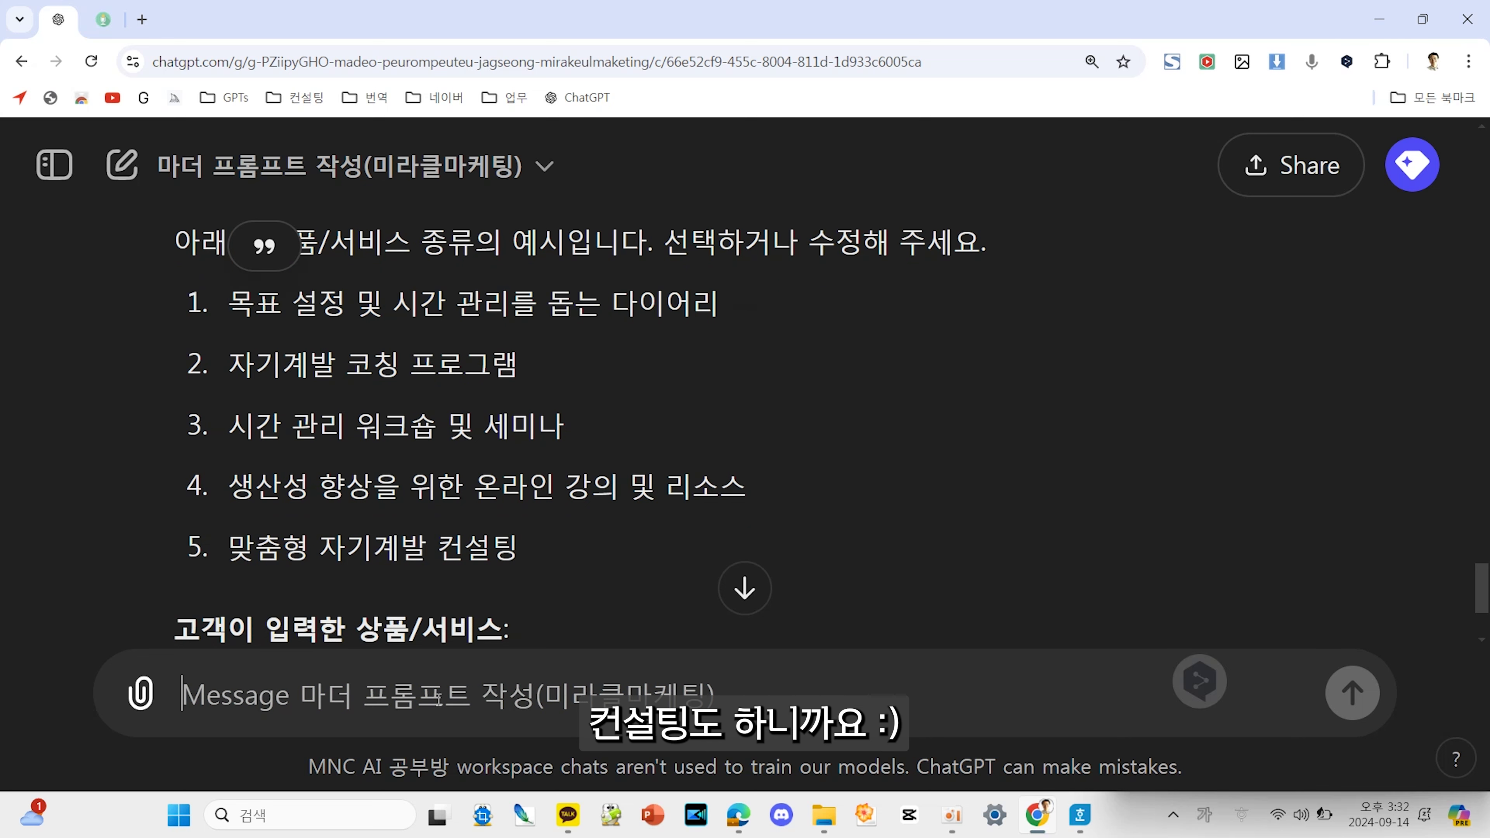
key(ctrl+v)
scroll(364, 593, down, 1)
drag(247, 528, 519, 520)
key(ctrl+c)
click(880, 695)
key(ctrl+v)
click(1352, 693)
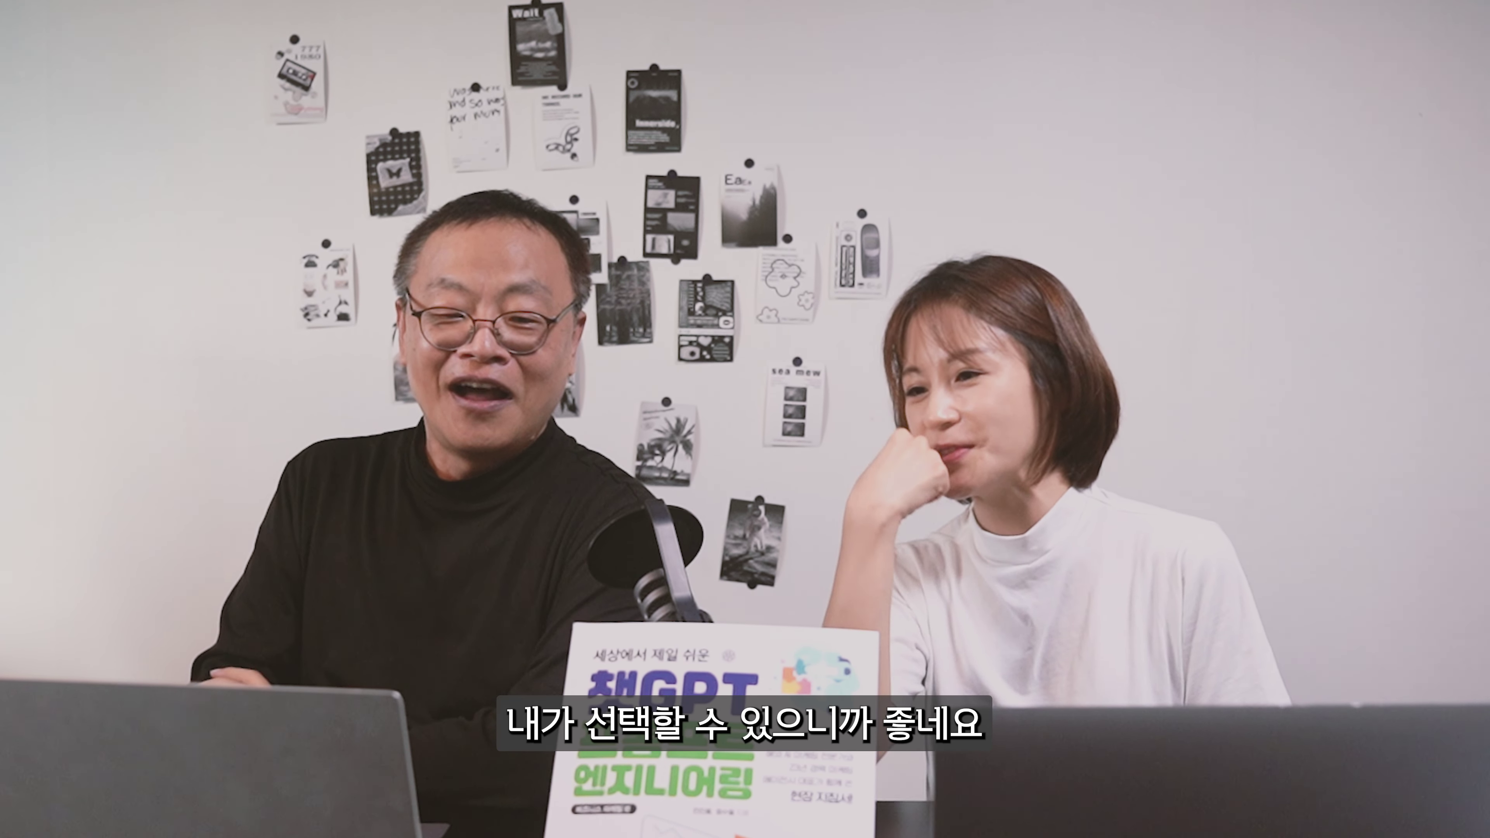
- Copy the final mother prompt and switch to the Hangul blog article prompt document, replacing the old introduction under "# 배경정보" with it
click(1336, 338)
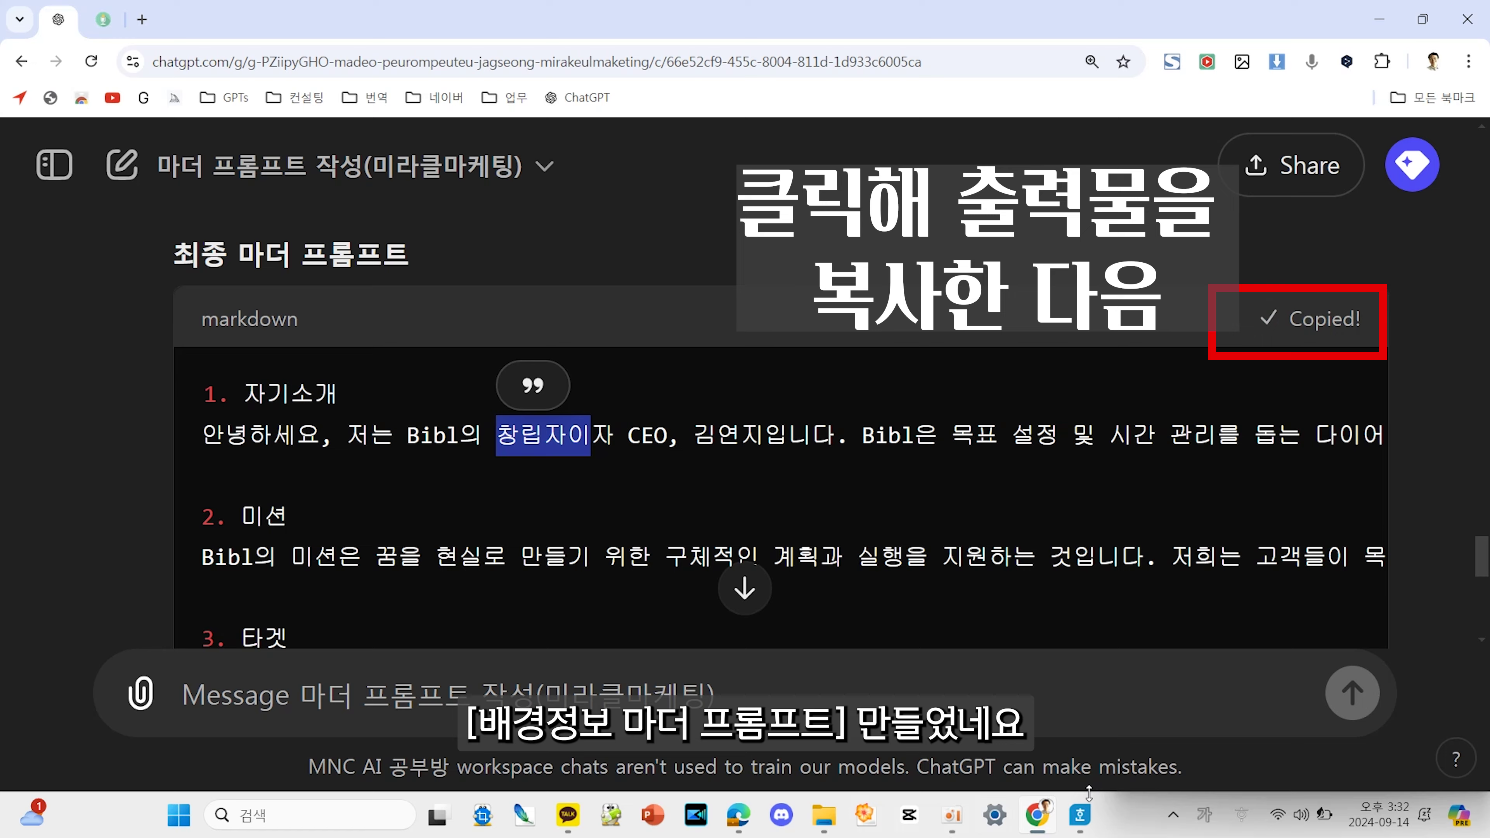
mouse_move(1091, 812)
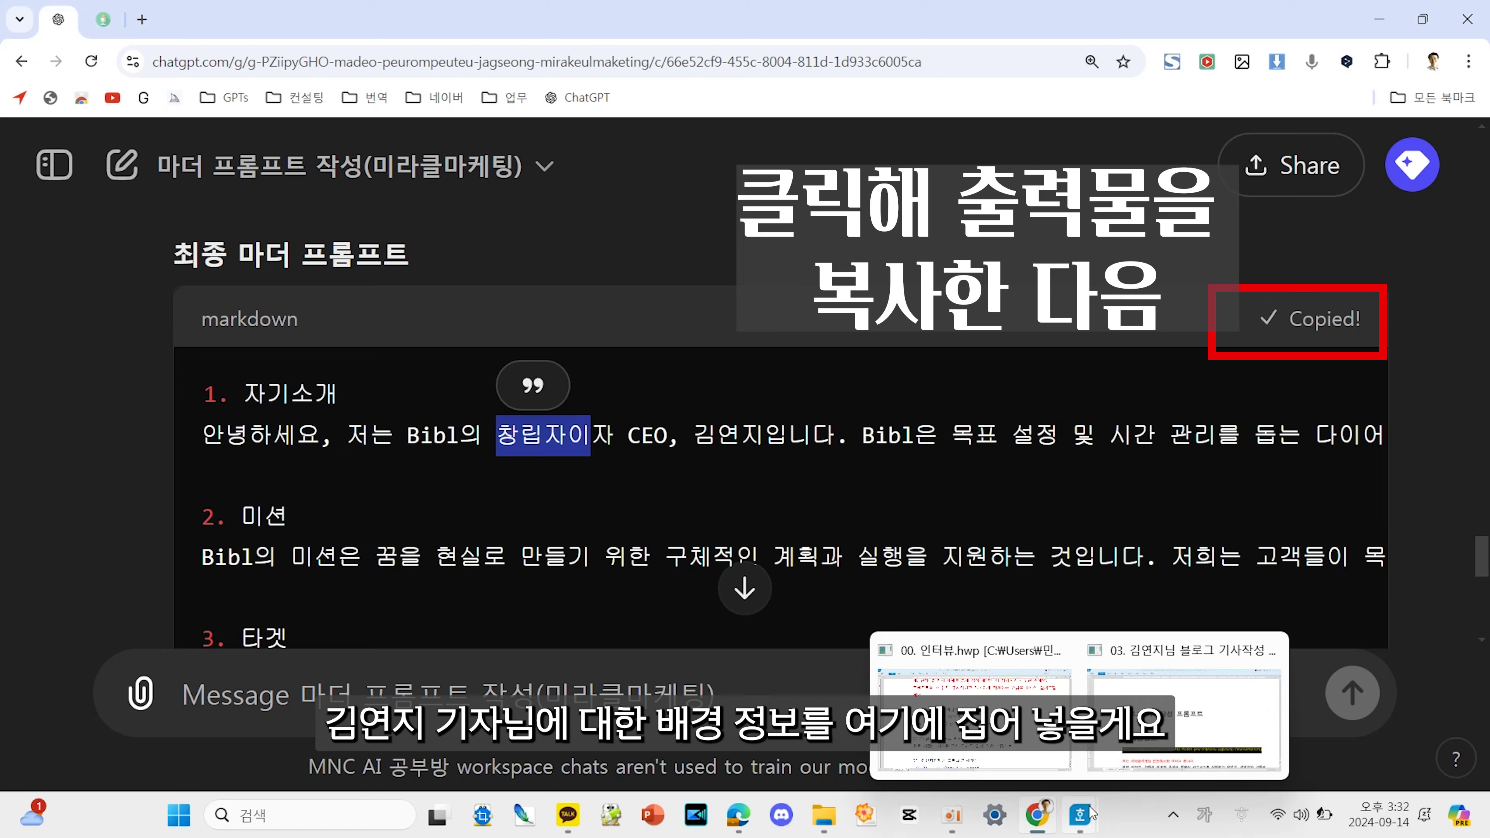
click(1183, 716)
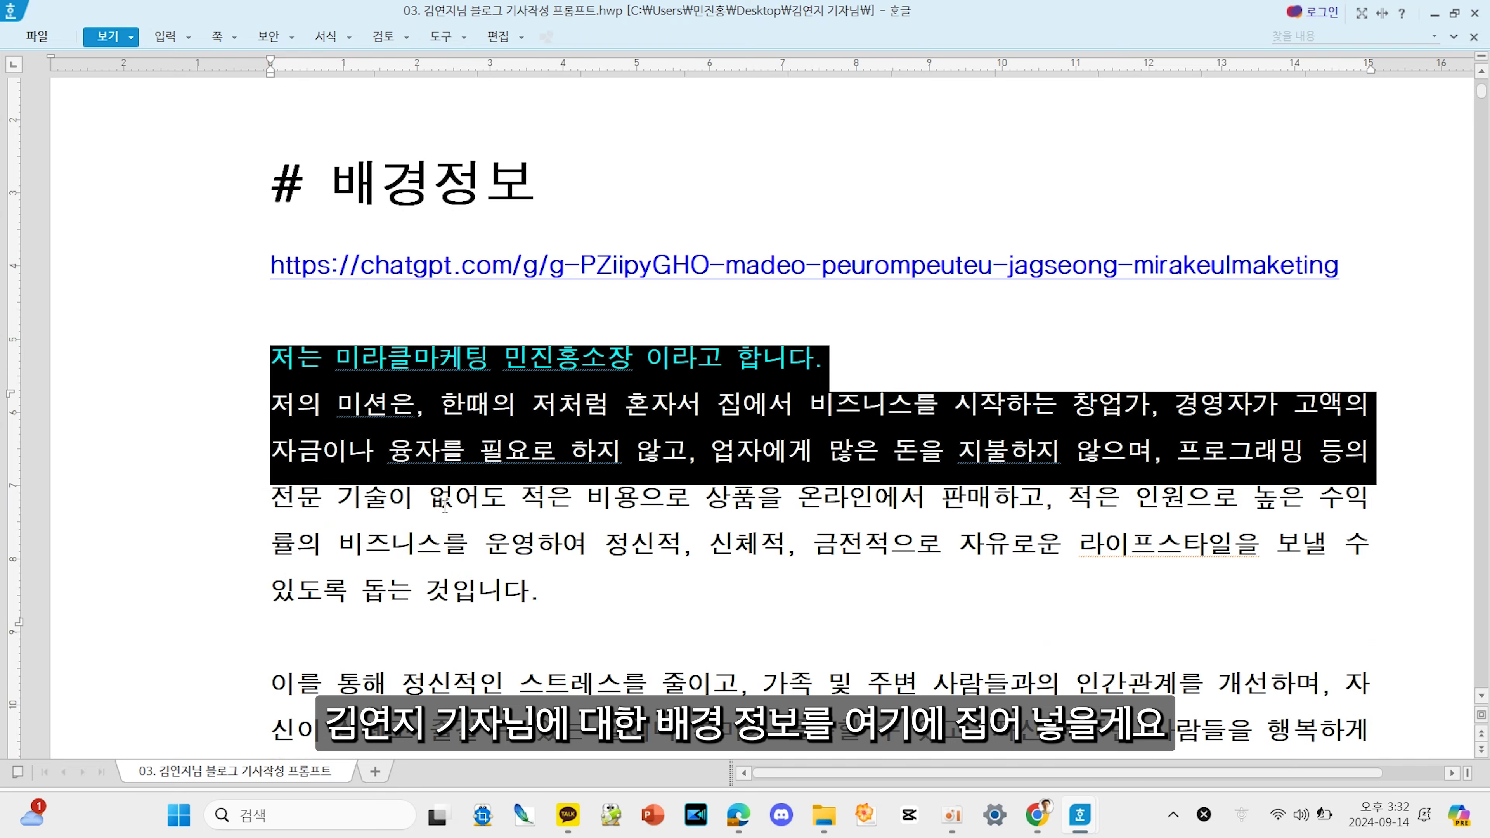
scroll(445, 503, down, 15)
drag(671, 537, 271, 464)
click(232, 488)
click(208, 465)
key(Delete)
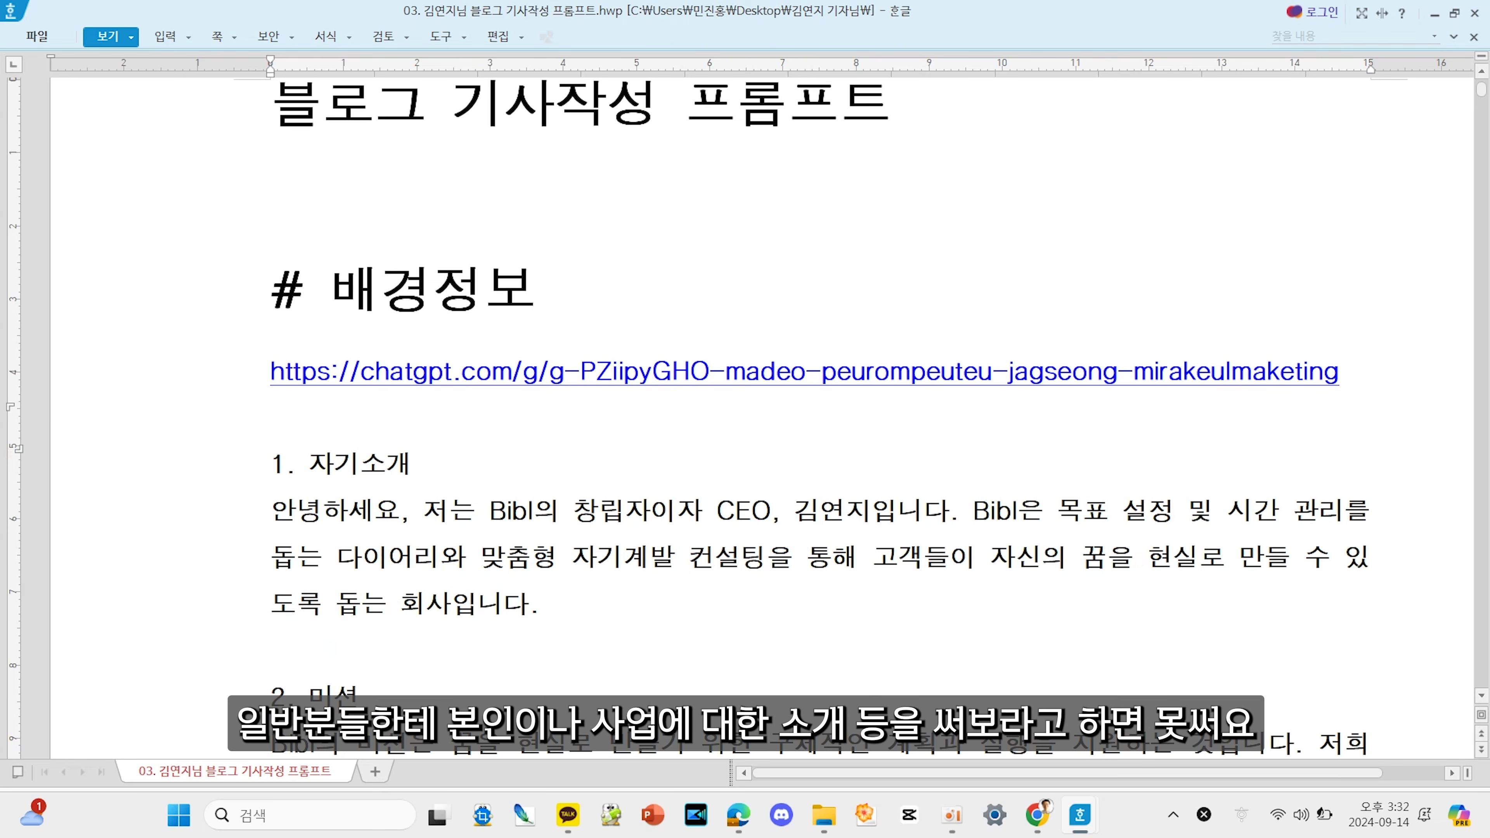
- Delete the ChatGPT link line below the "# 배경정보" heading
click(207, 380)
key(Delete)
key(Delete)
- Read through the pasted background information from the self-introduction section to the beliefs and values section
scroll(208, 380, down, 3)
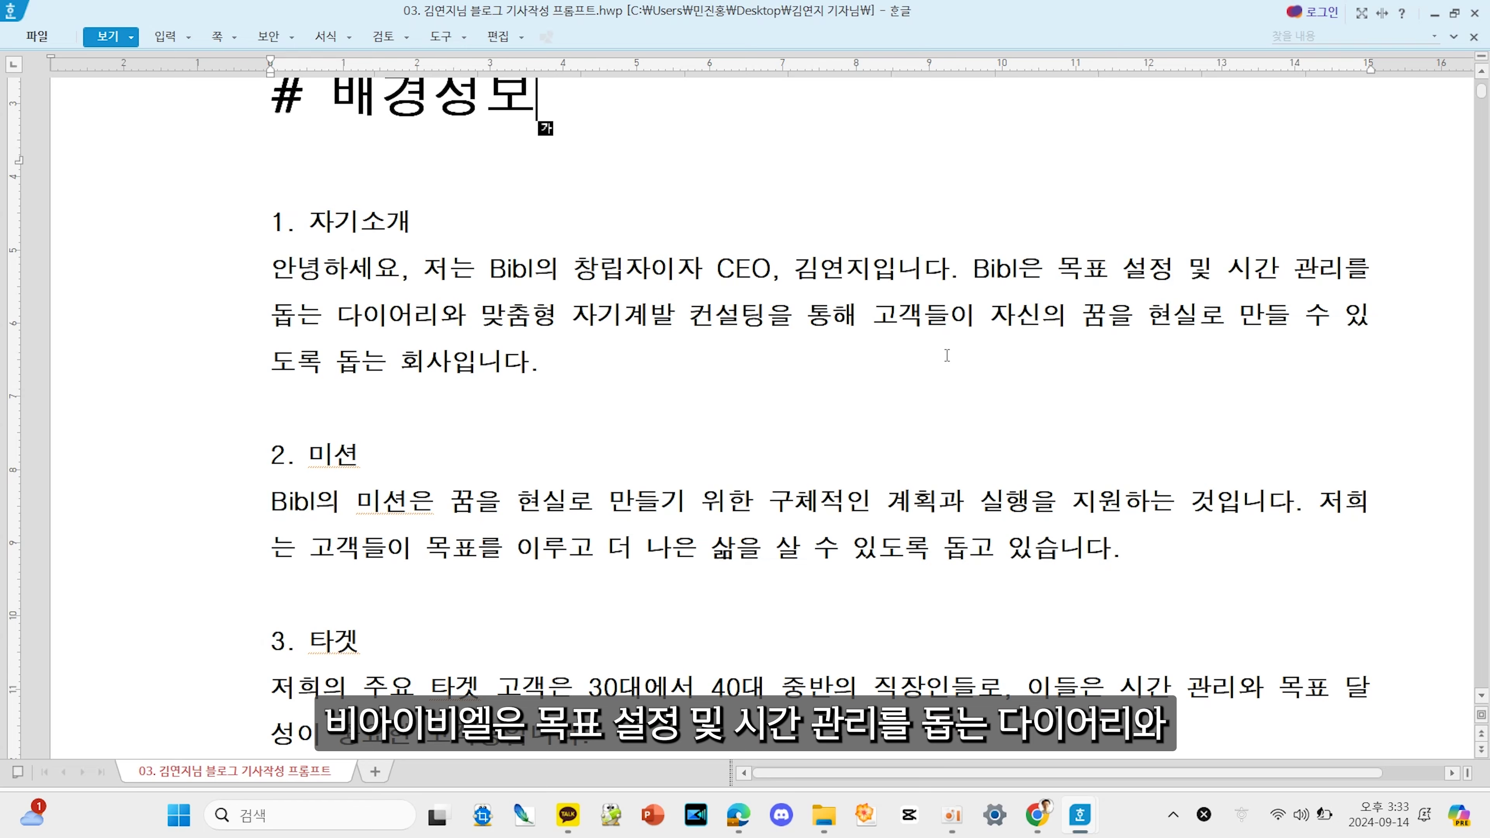
scroll(946, 355, down, 2)
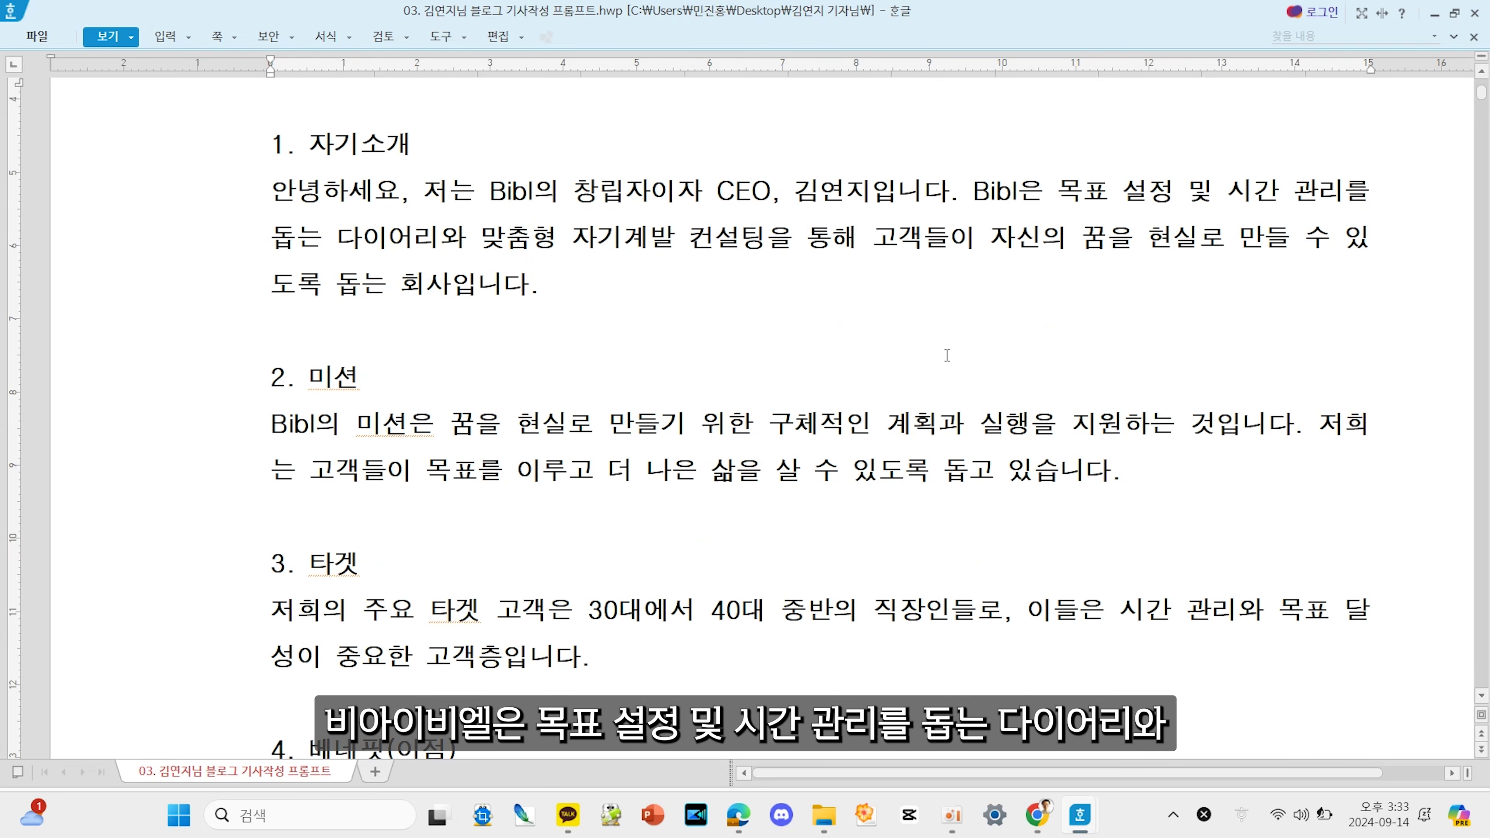
scroll(946, 354, down, 2)
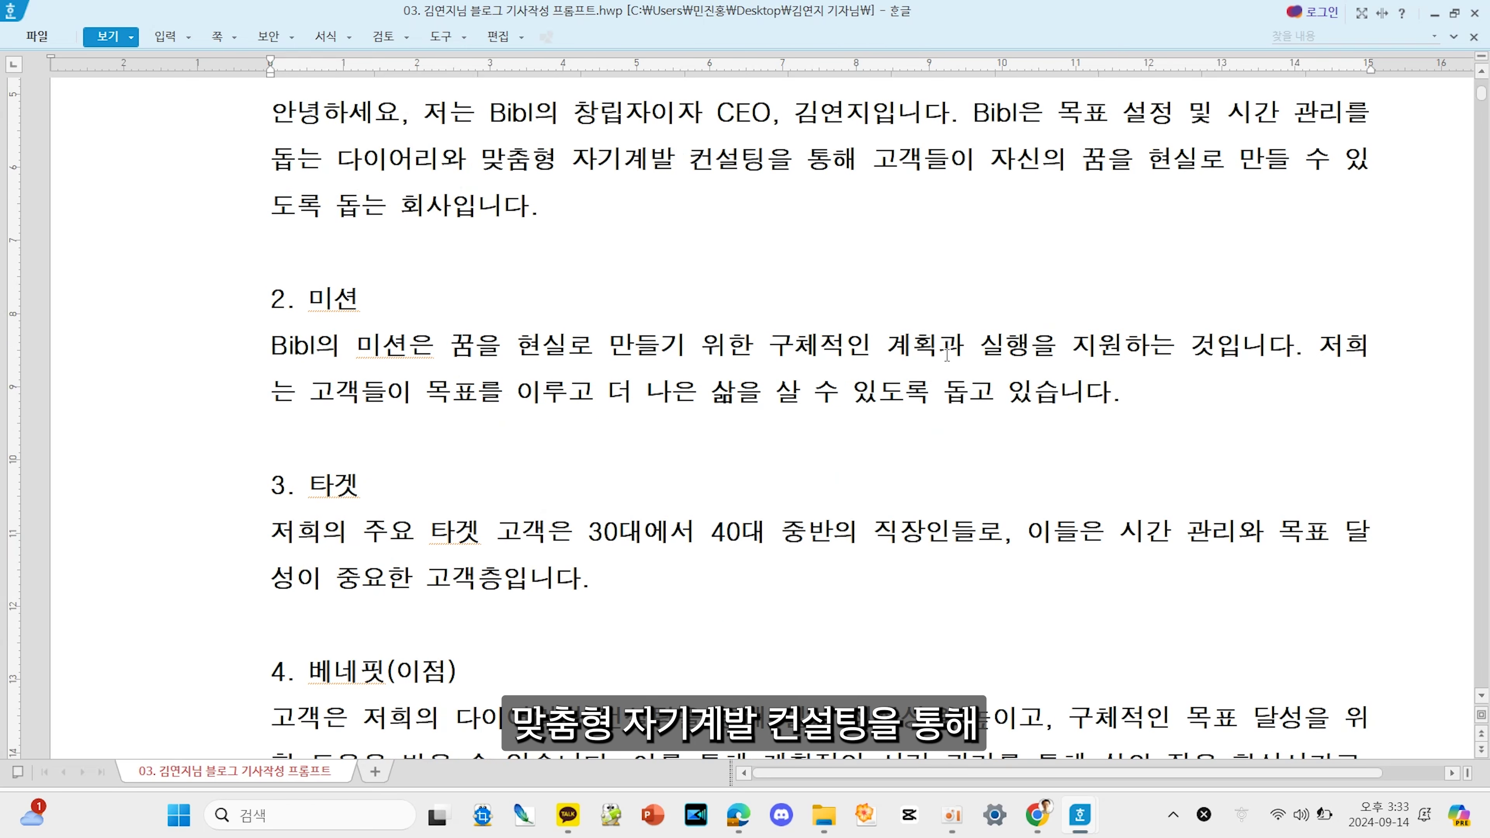
scroll(946, 355, up, 3)
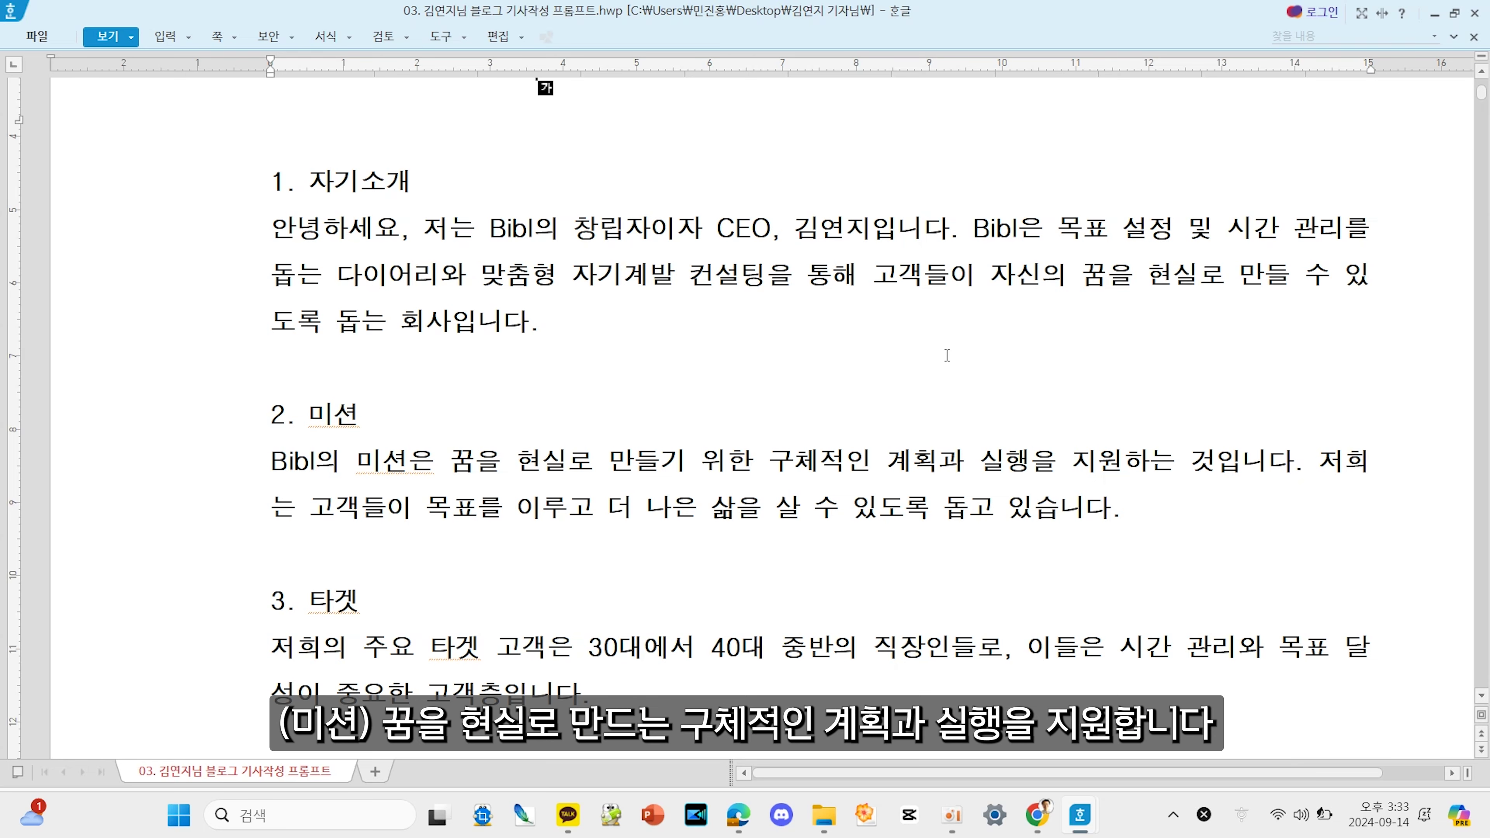
scroll(946, 355, down, 5)
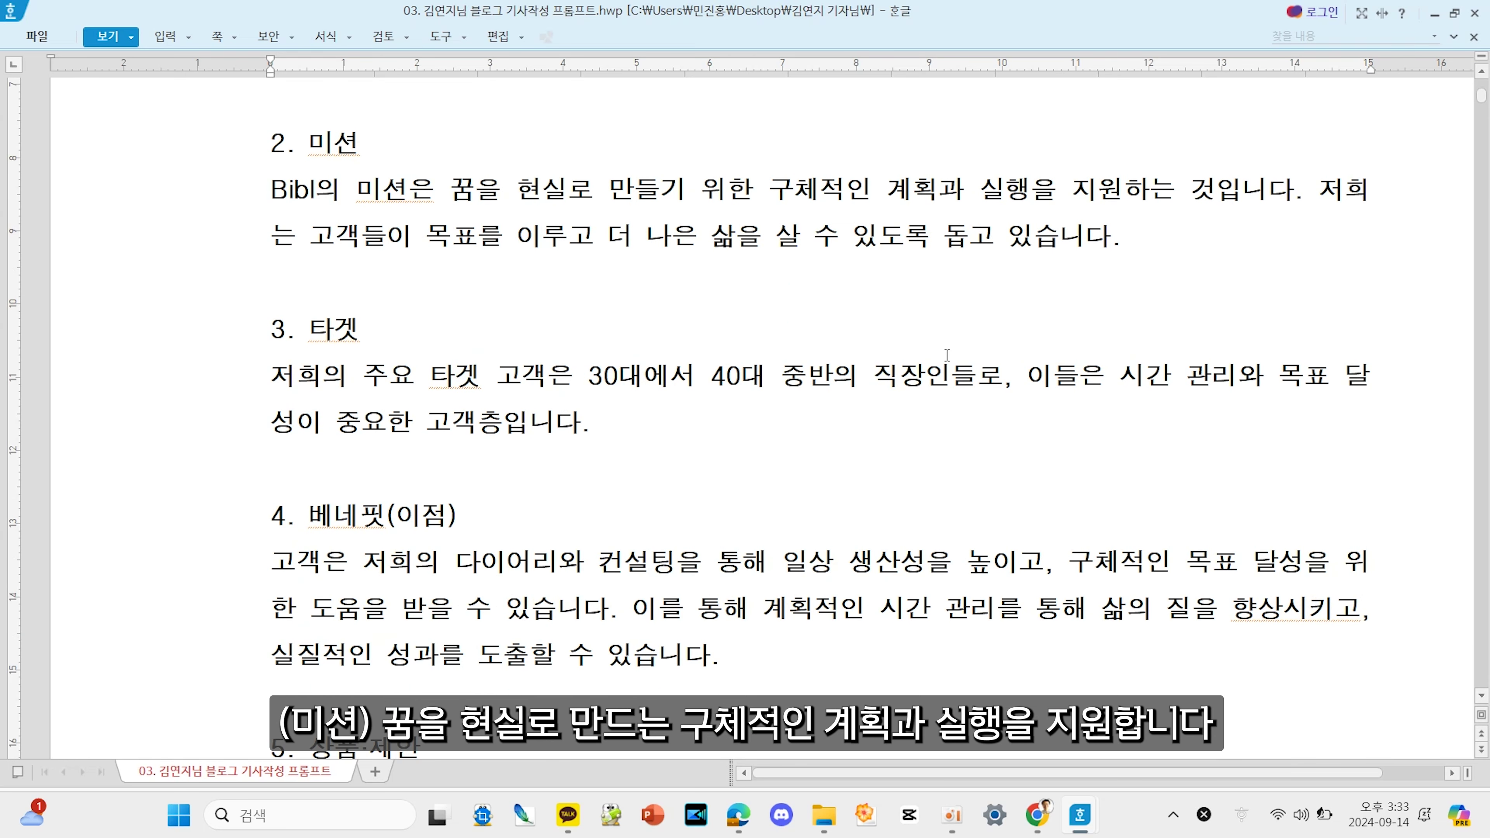
scroll(946, 355, down, 1)
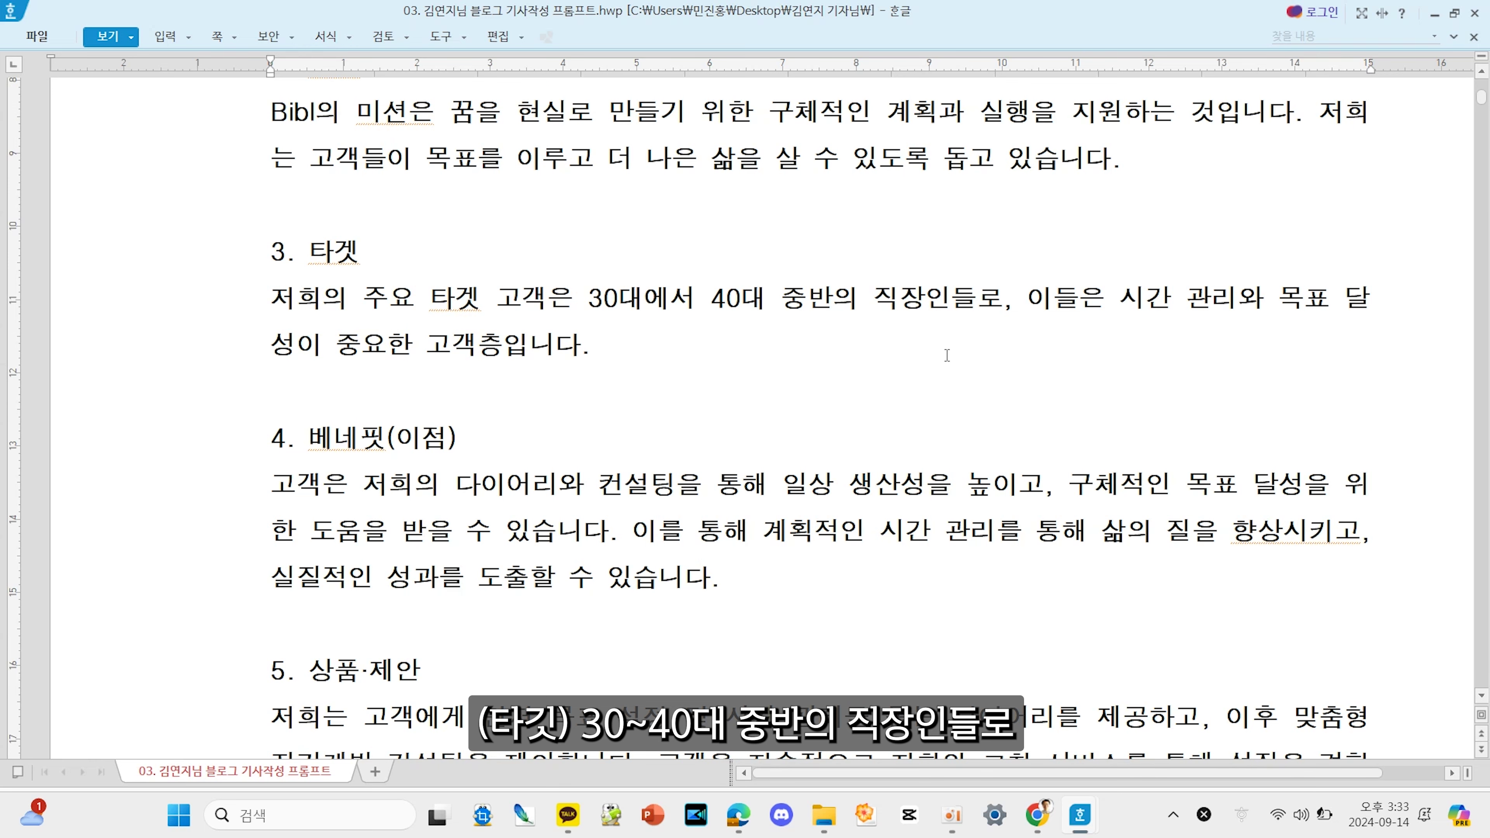
scroll(947, 355, down, 2)
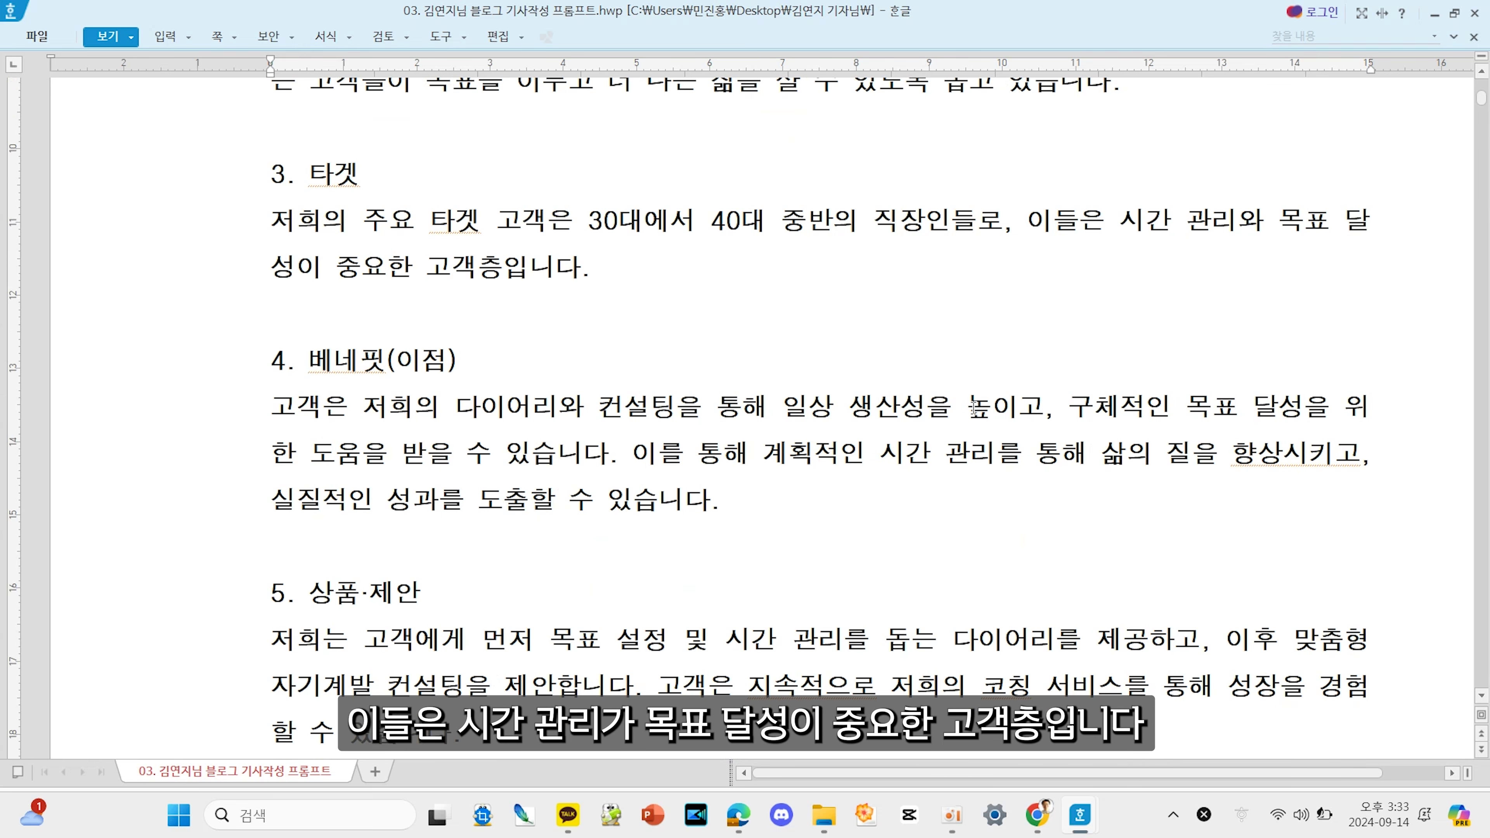
scroll(974, 406, down, 3)
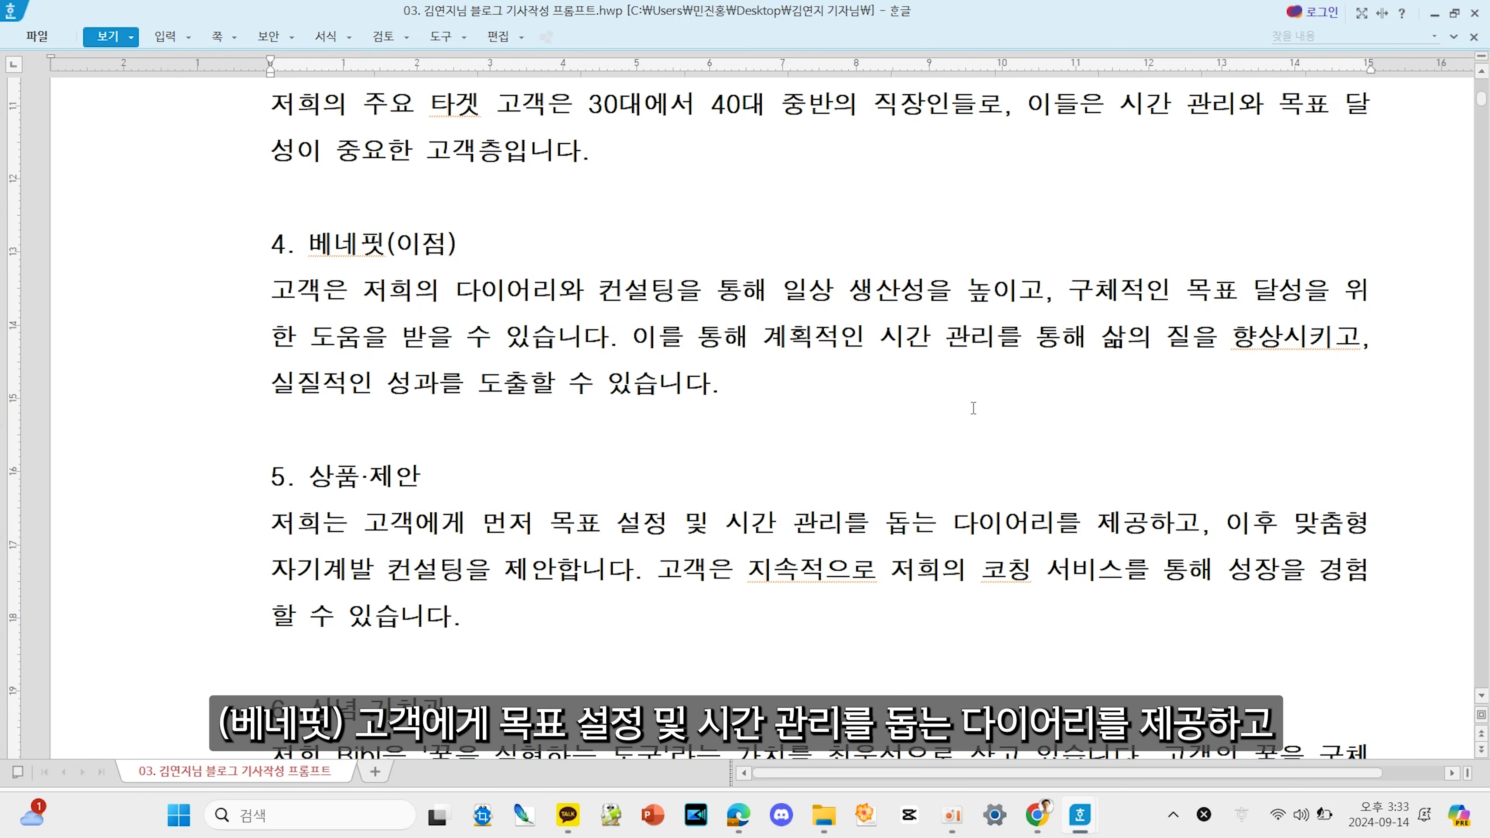
scroll(1126, 503, down, 1)
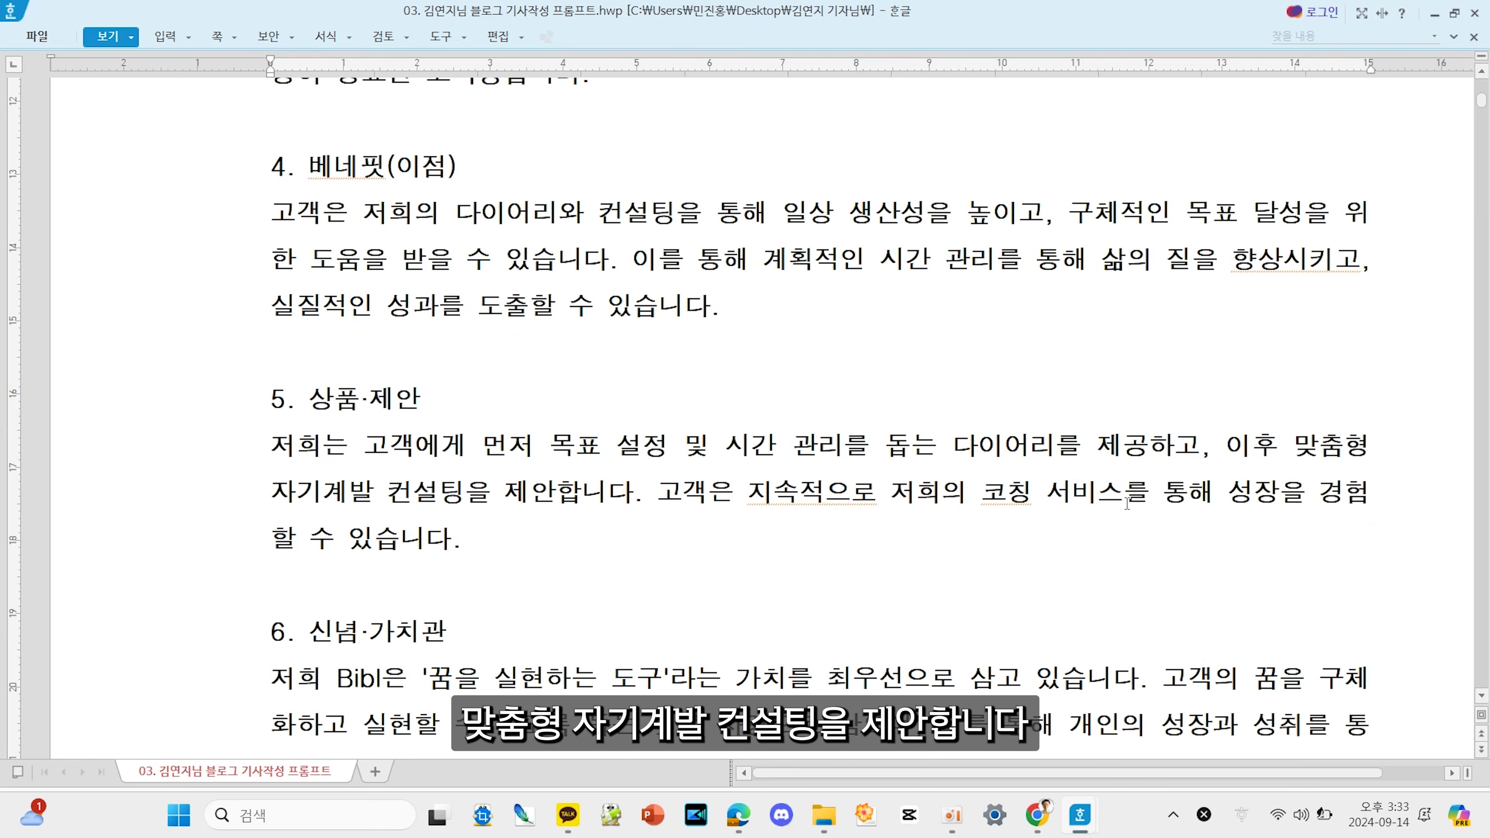
scroll(1126, 504, down, 2)
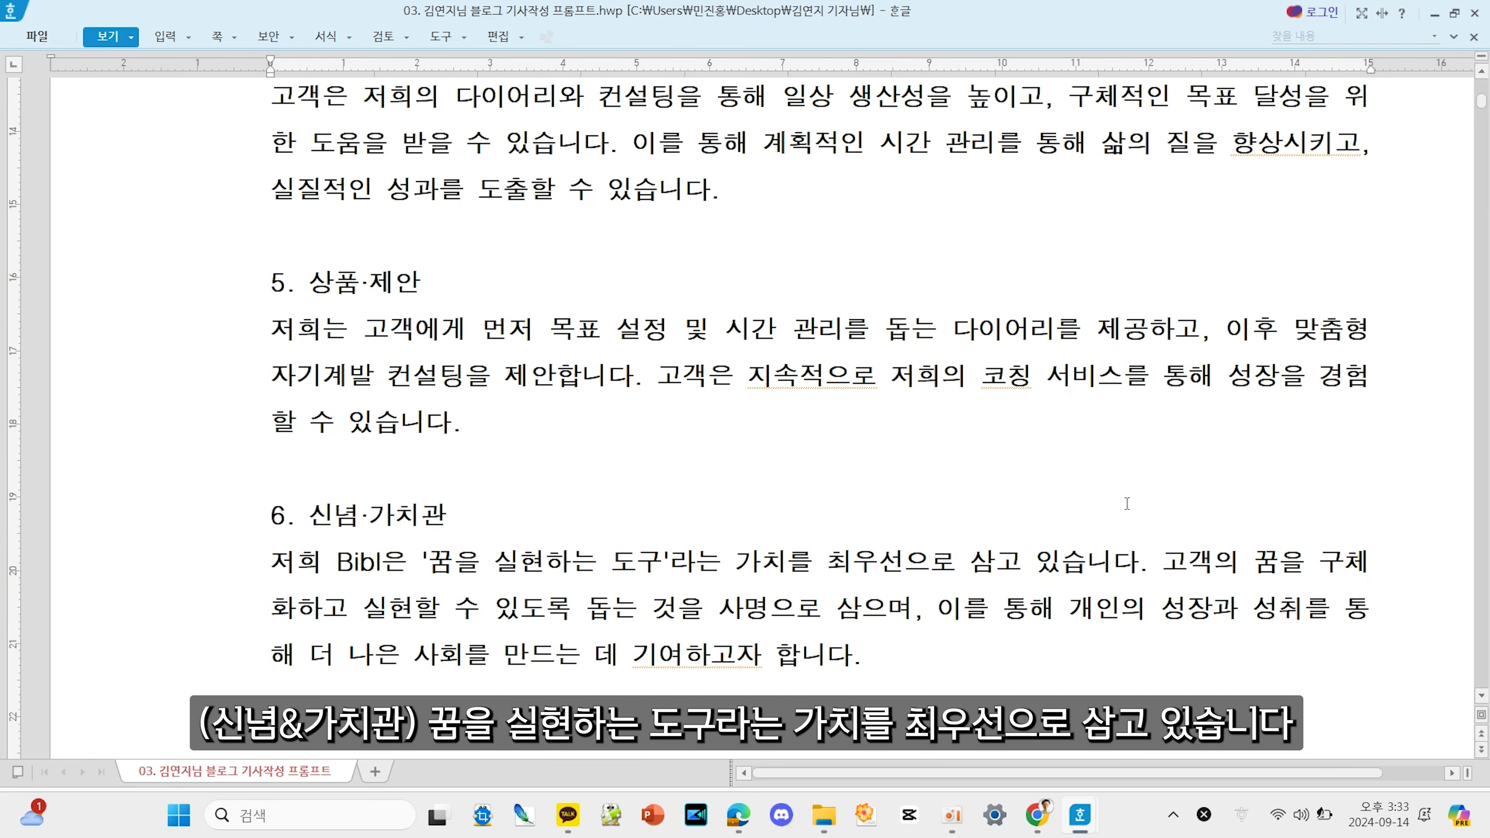
scroll(1126, 503, down, 3)
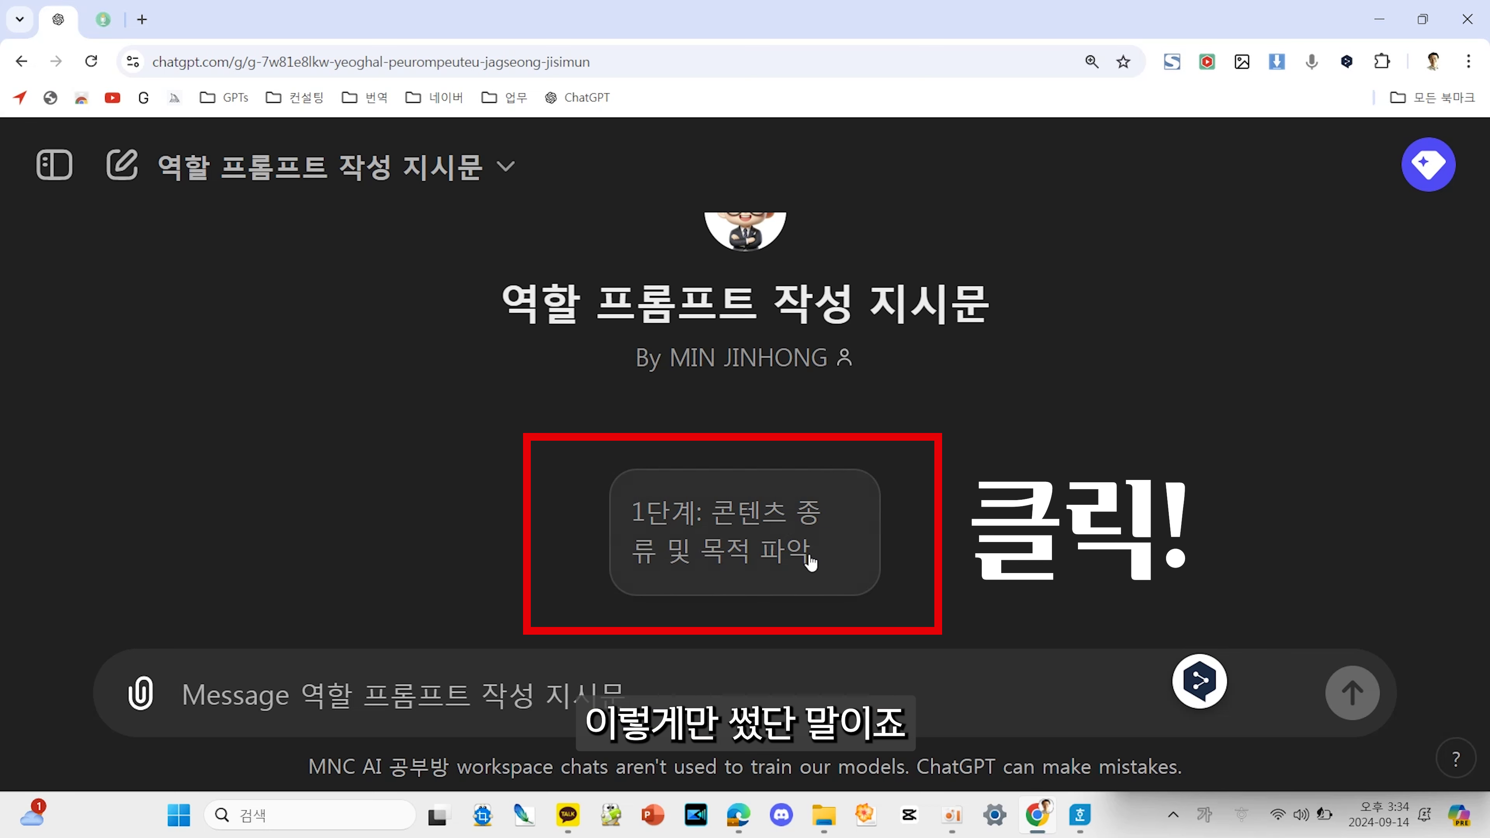
- Start the "1단계: 콘텐츠 종류 및 목적 파악" conversation in the role prompt GPT and answer question 1 with "블로그 기사"
click(810, 561)
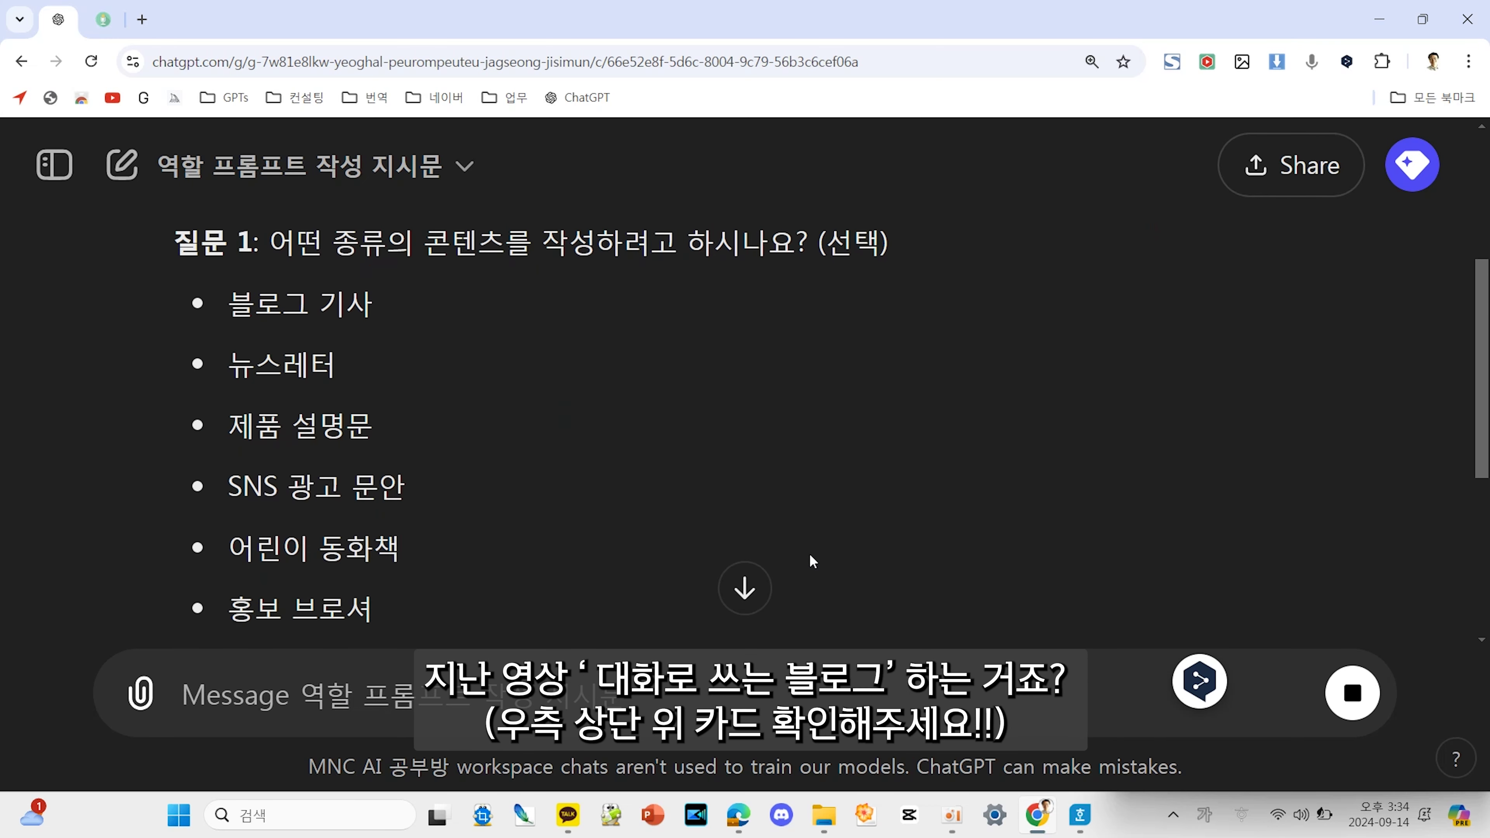
scroll(809, 561, up, 1)
drag(229, 307, 441, 324)
key(ctrl+c)
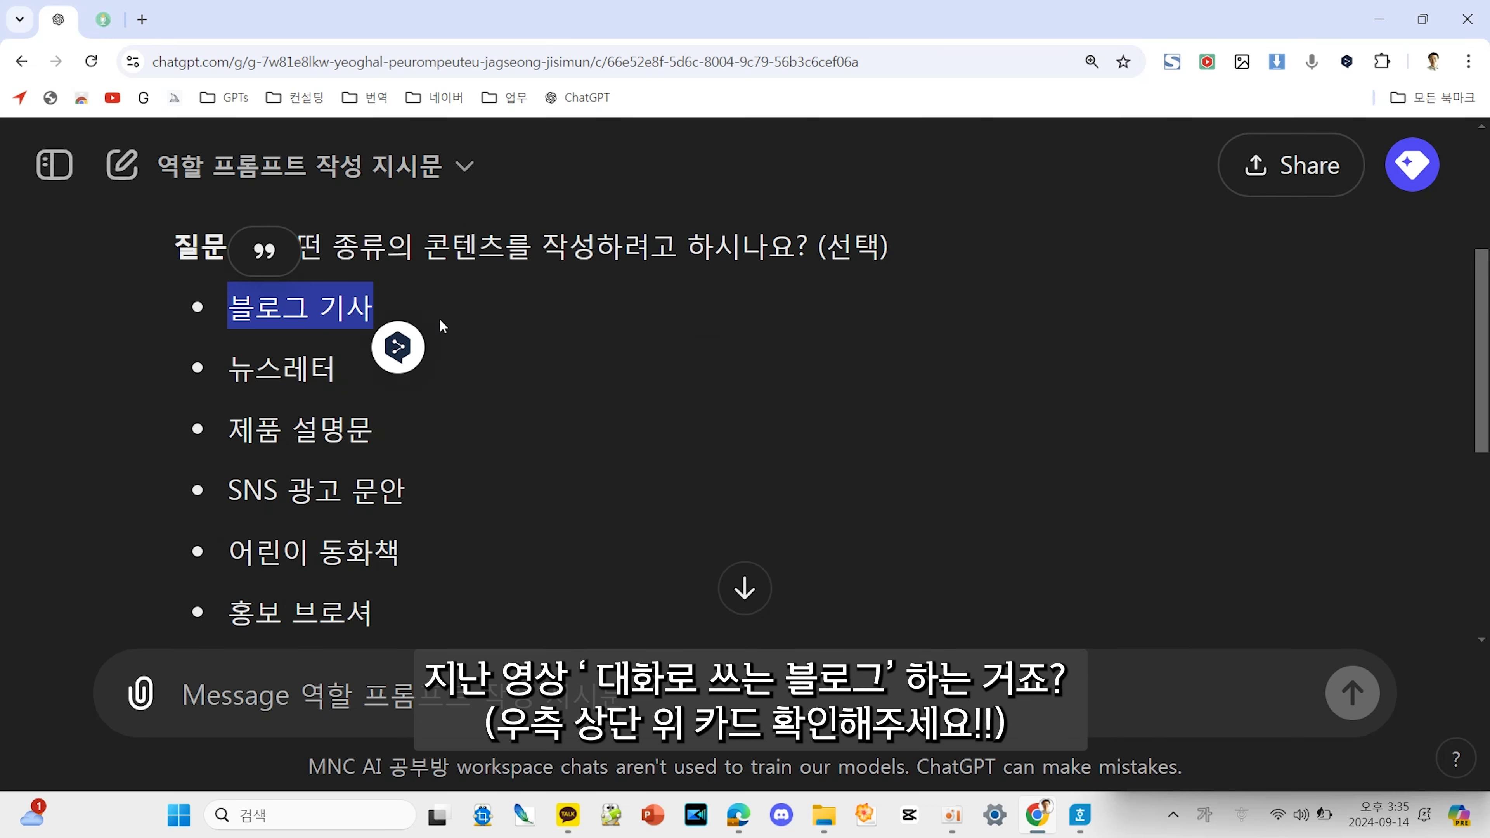
click(361, 698)
key(ctrl+v)
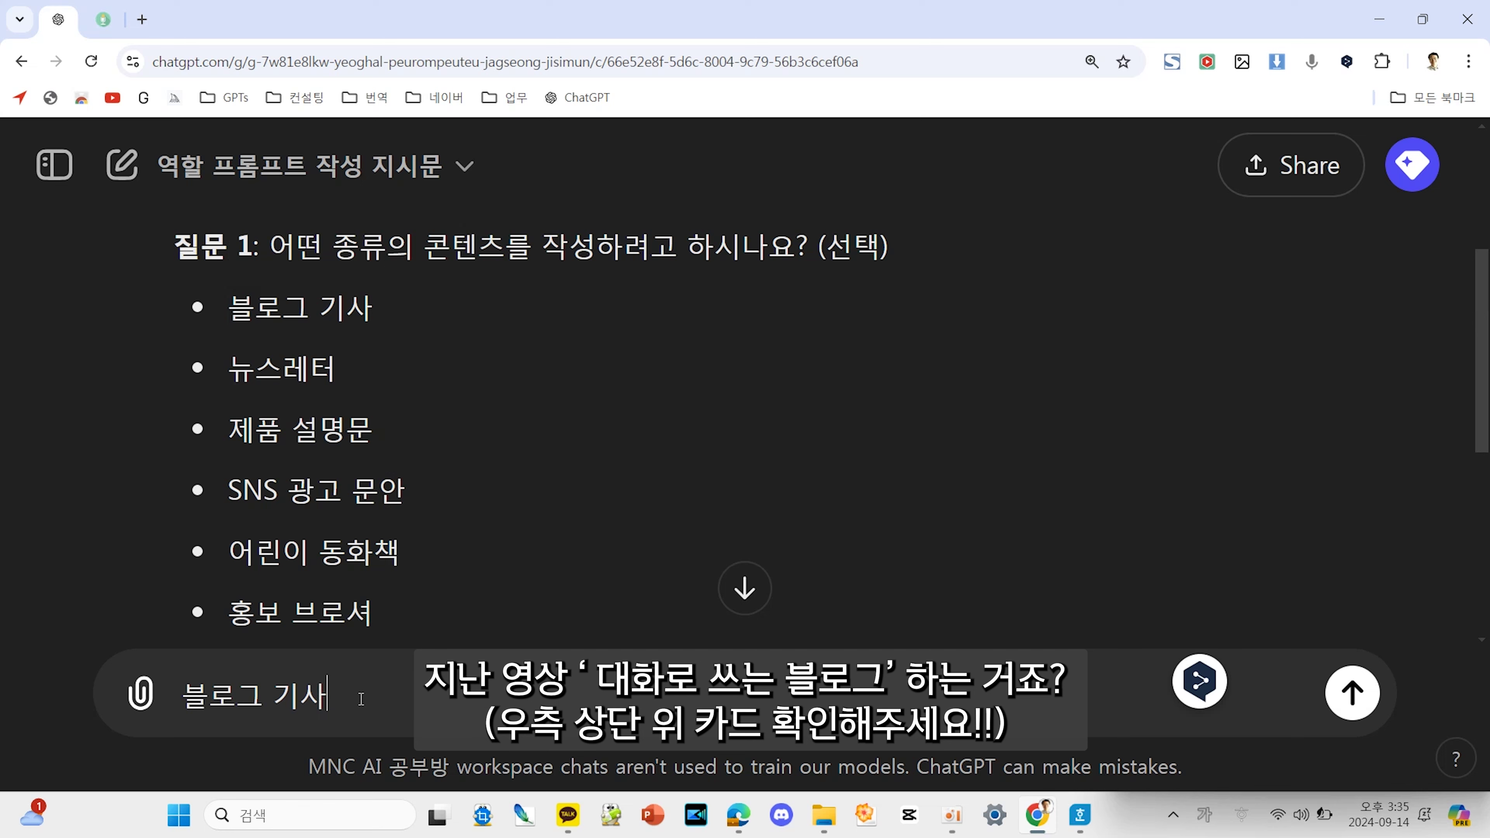
key(Return)
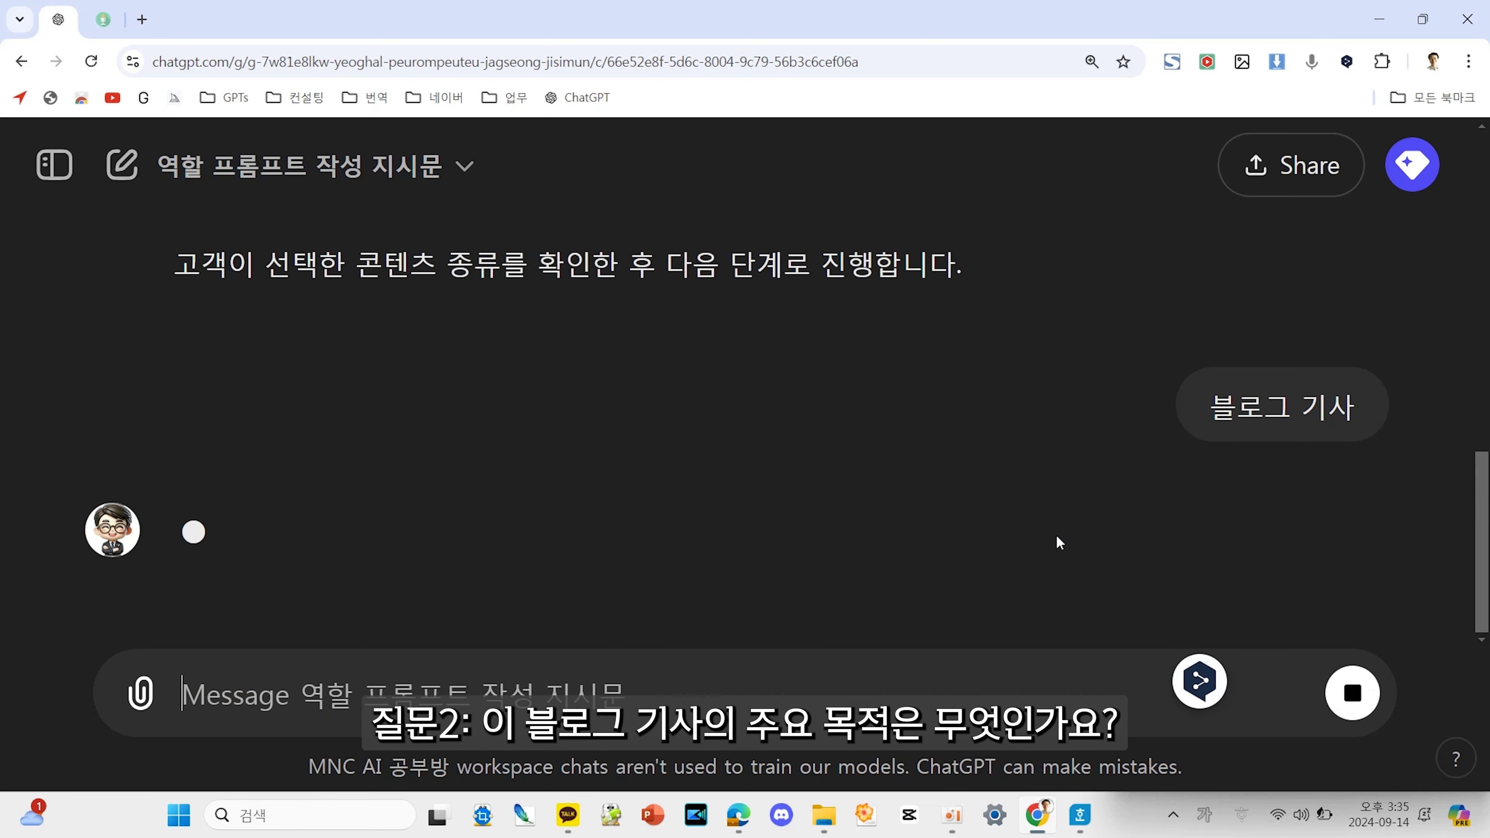
- Answer question 2 about the blog article's main purpose with "정보 제공" and send it
scroll(1055, 496, up, 2)
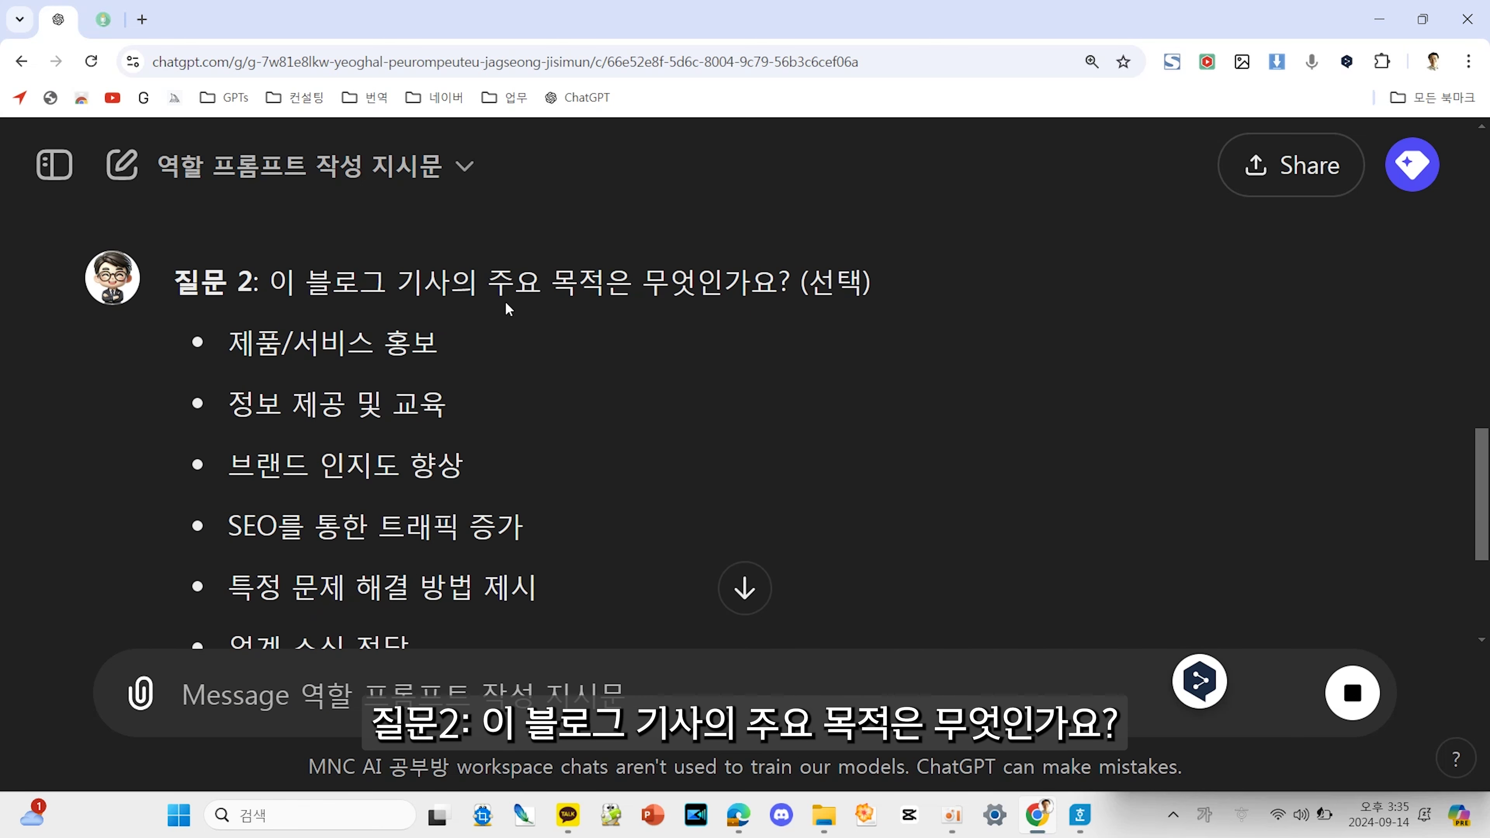
scroll(540, 281, down, 1)
drag(229, 338, 449, 340)
click(410, 695)
text(정보 제공)
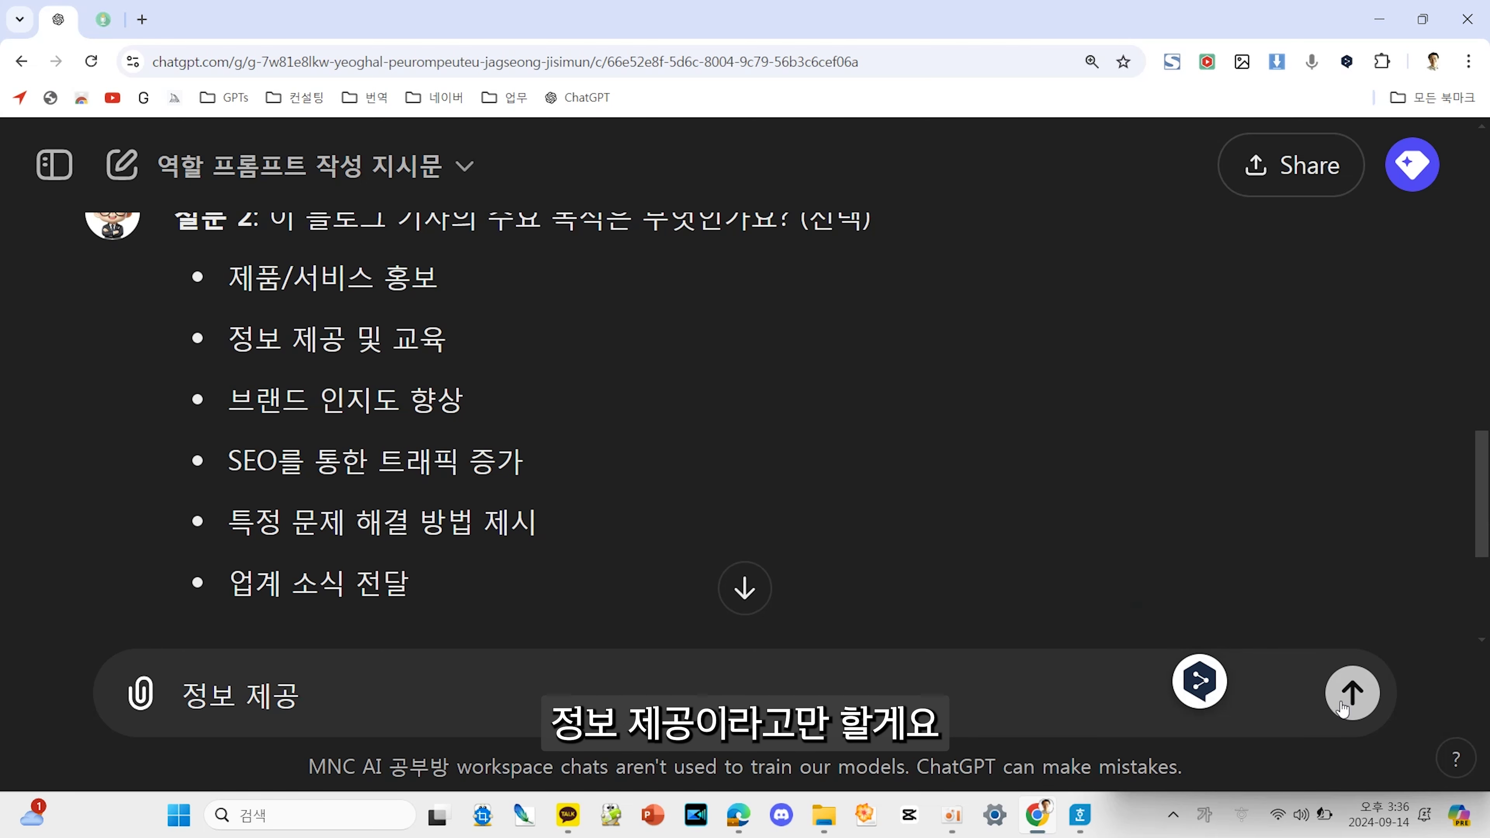
click(1343, 709)
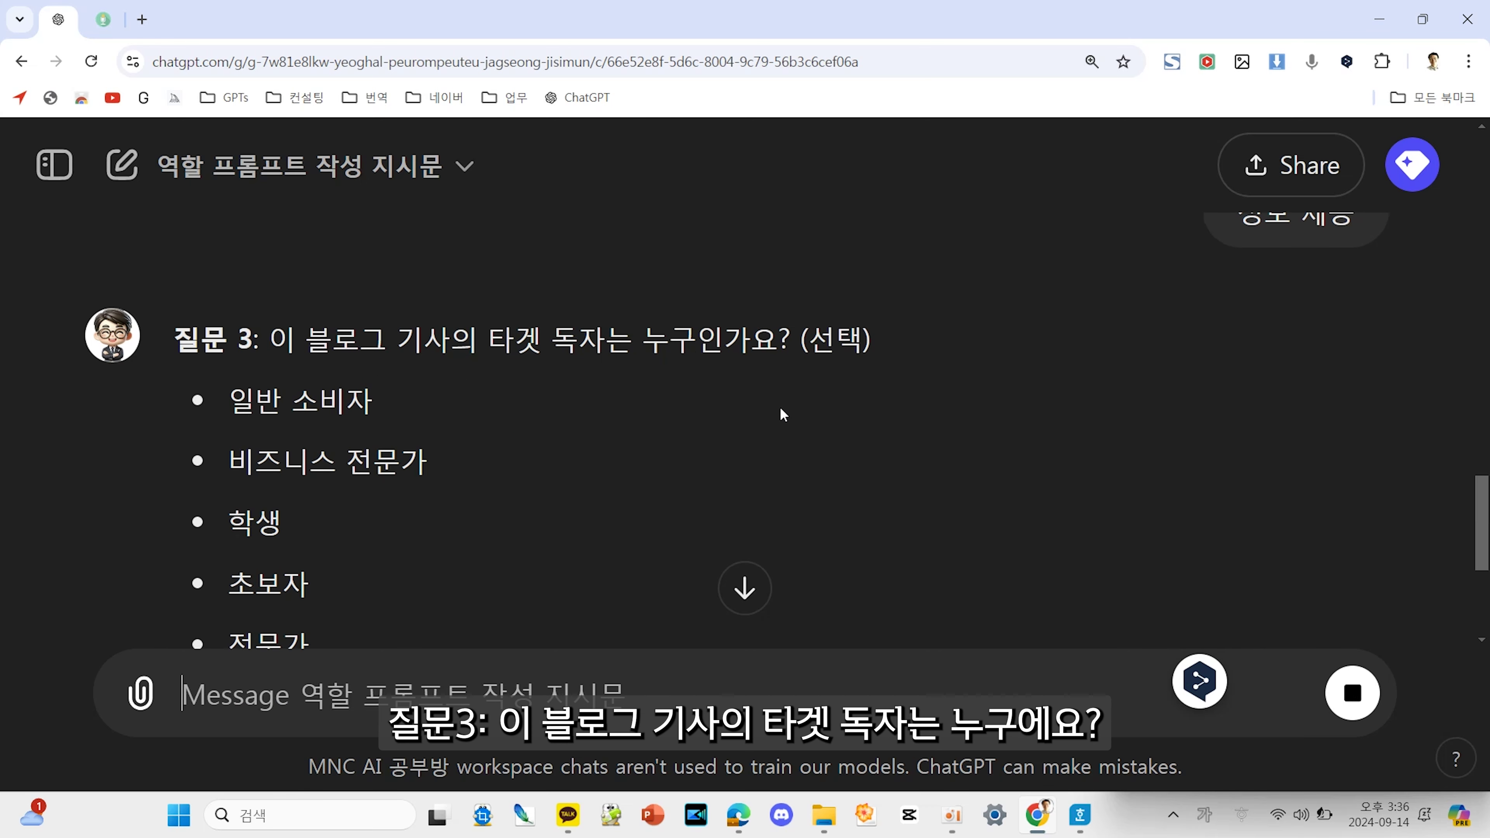
- Answer question 3 on target readers from its options, and send "독자의 관심을 끌기 위한 흥미로운 이야기" as the answer to question 4
scroll(782, 413, down, 1)
drag(229, 279, 336, 698)
key(Return)
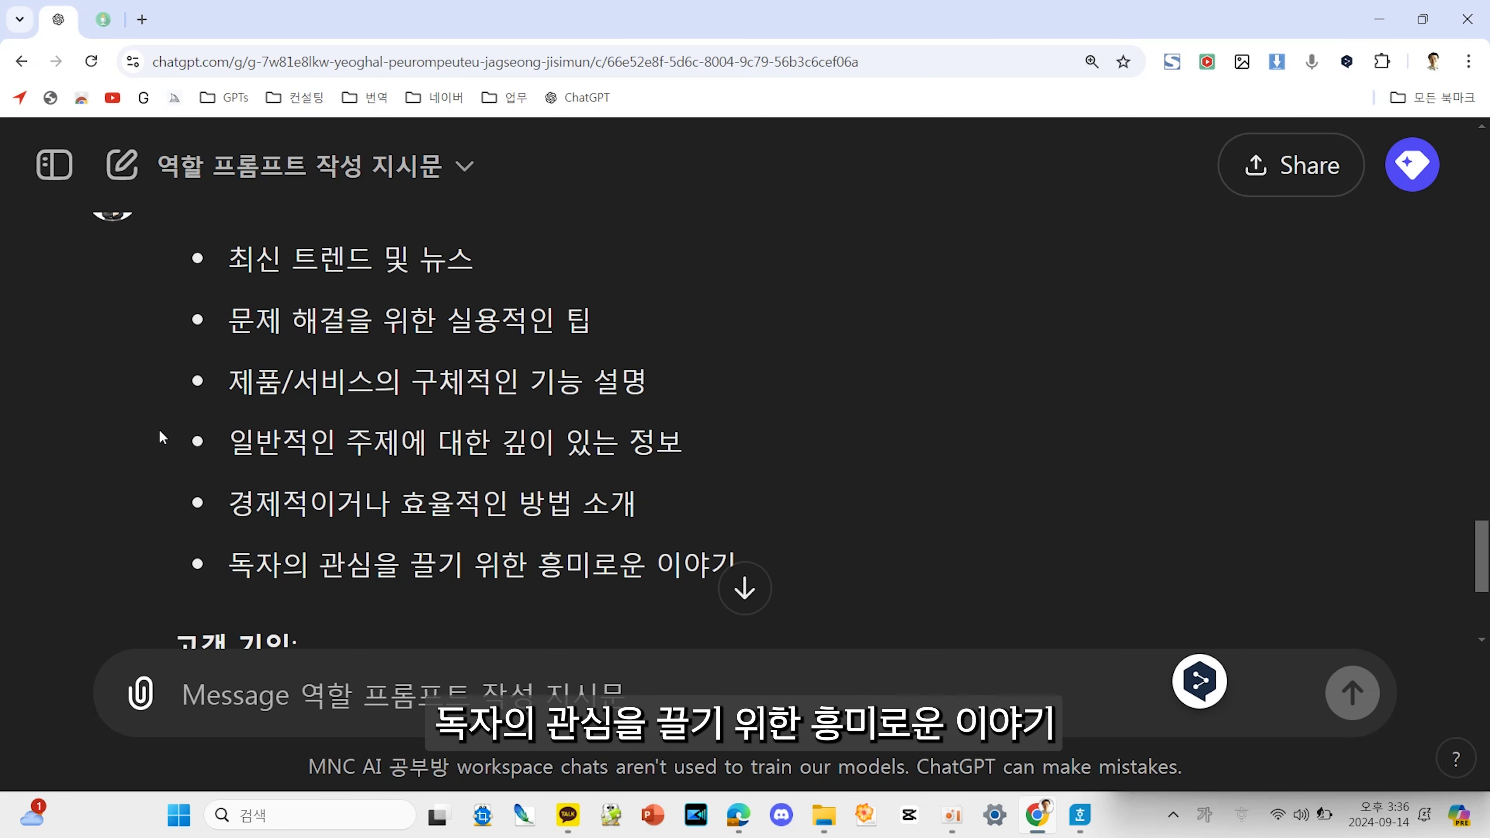
text(독자의 관심을 끌기 위한 흥미로운 이야기)
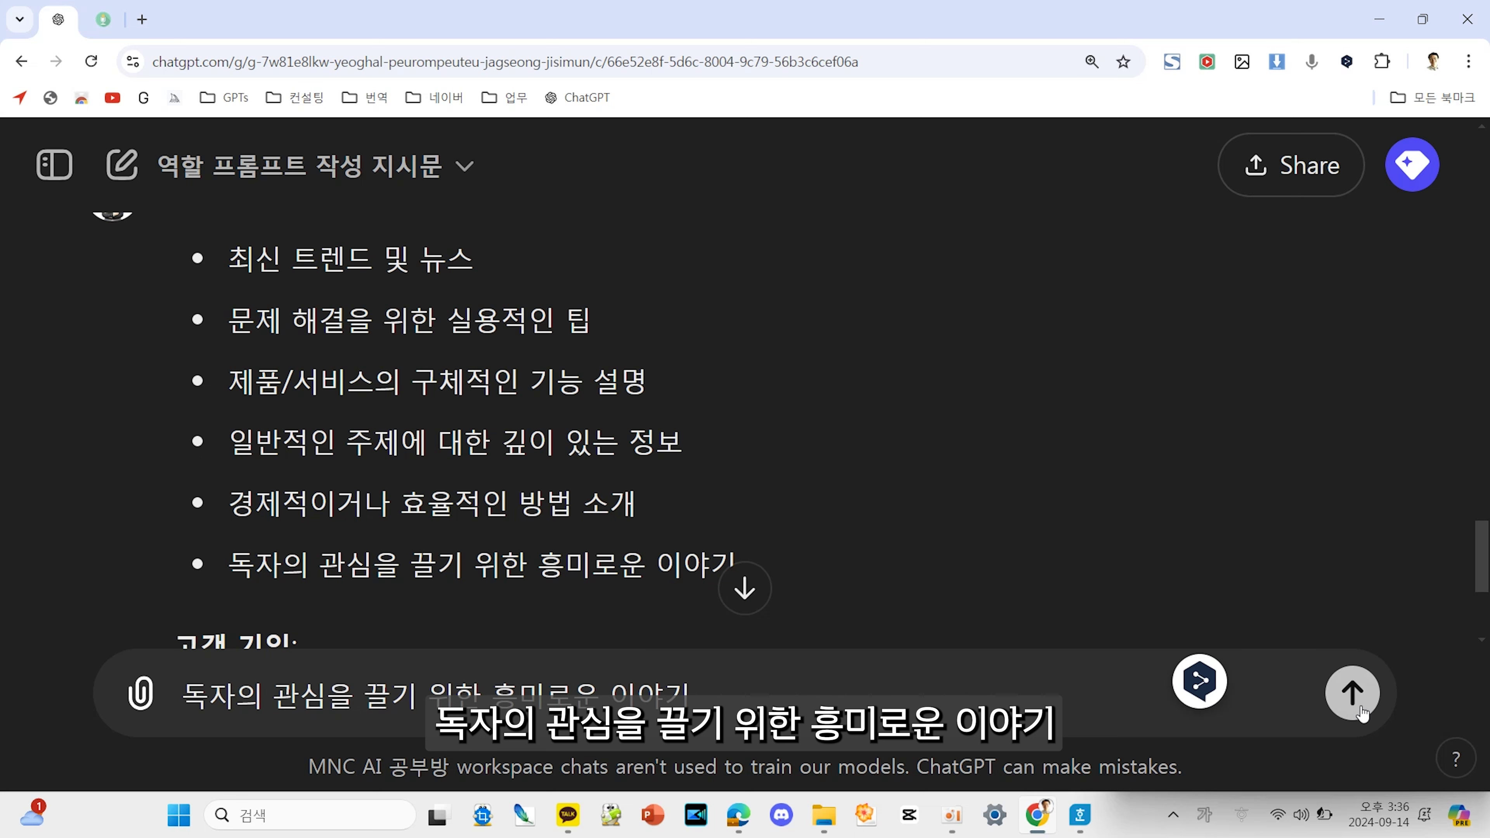
click(1352, 693)
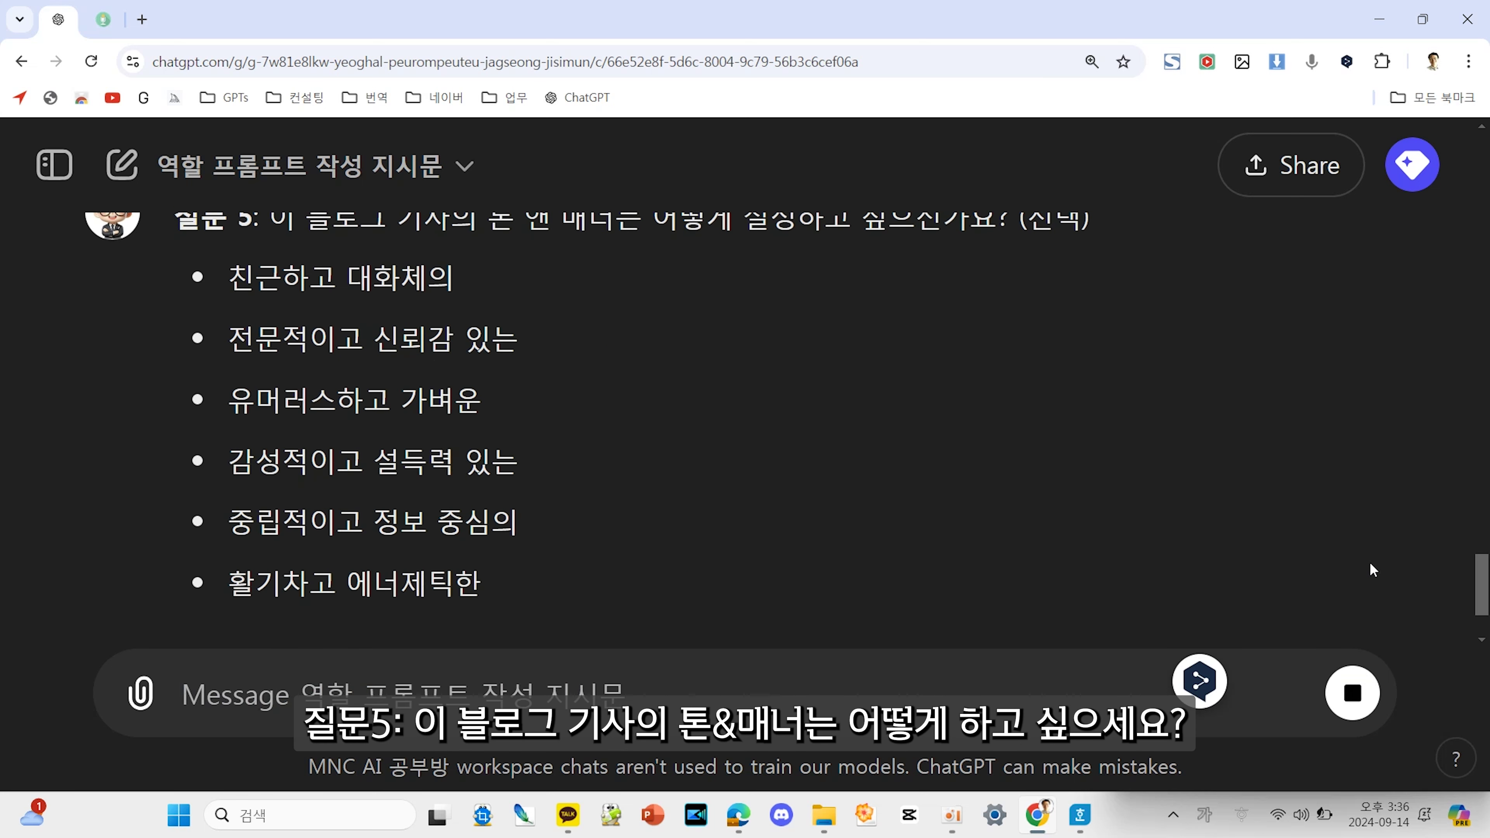